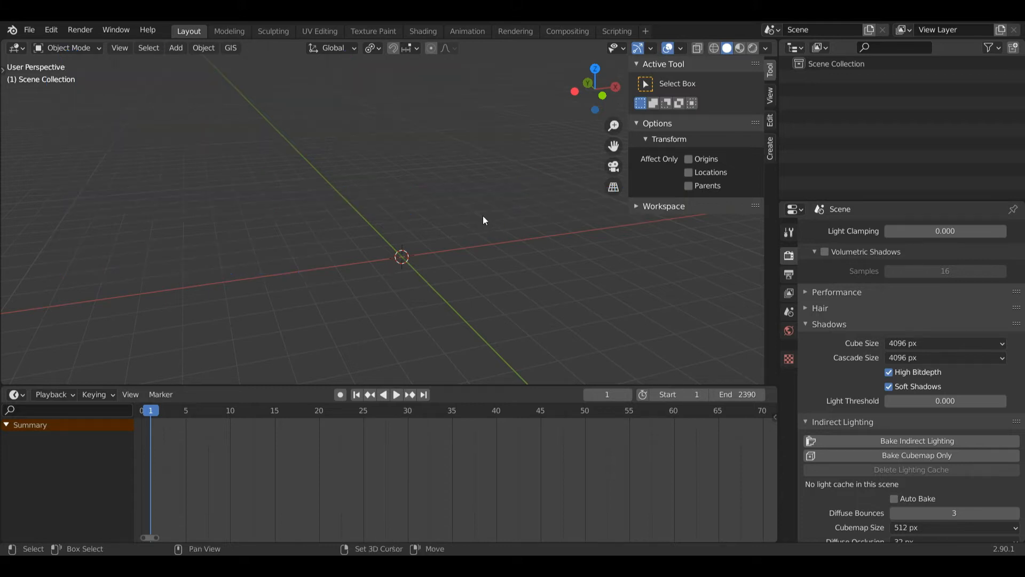
Add a cube mesh at the scene origin and enter Edit Mode on it
key(shift+a)
mouse_move(465, 217)
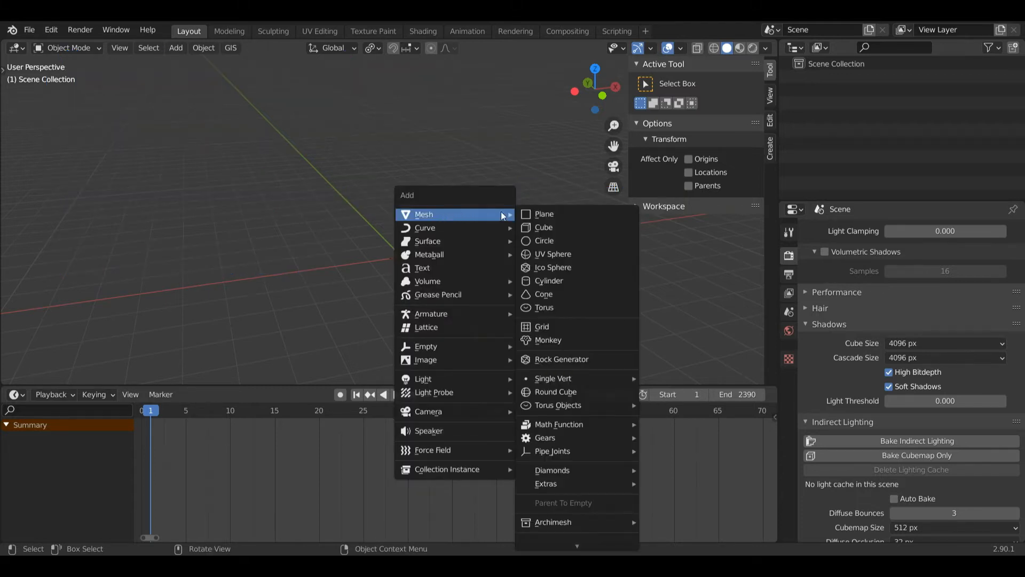
click(537, 227)
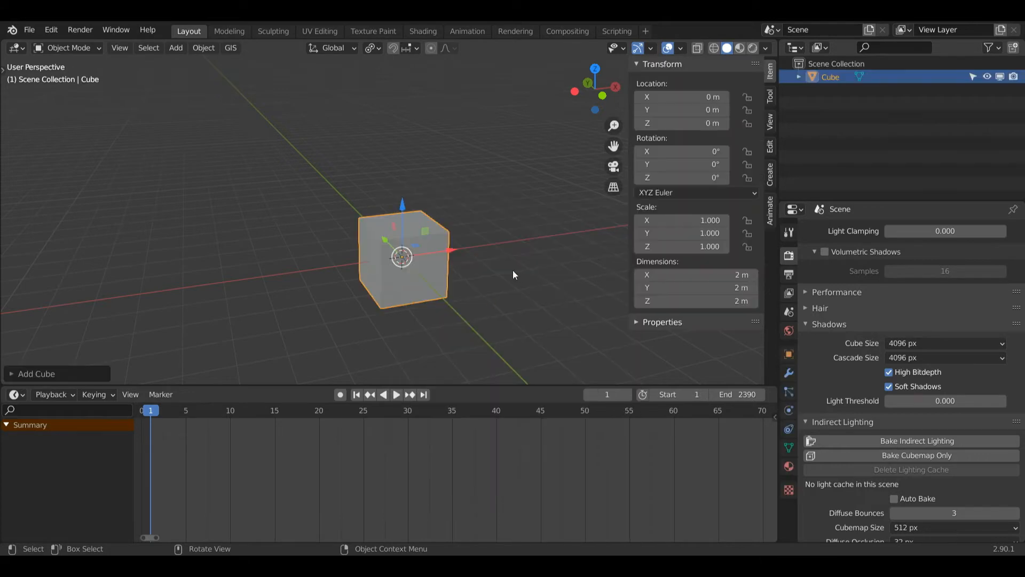
key(ctrl+Tab)
key(ctrl+Tab)
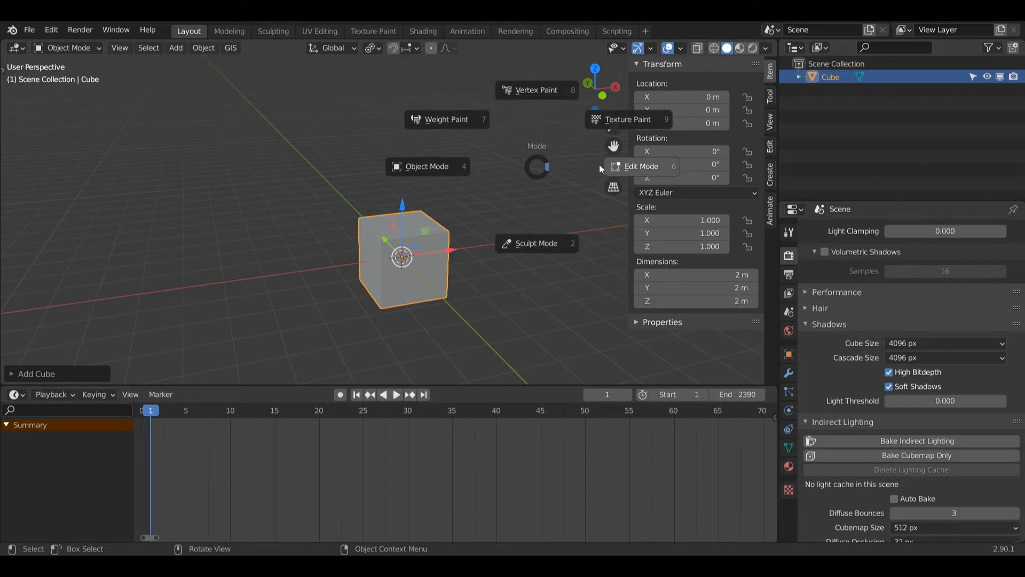
click(599, 165)
click(537, 192)
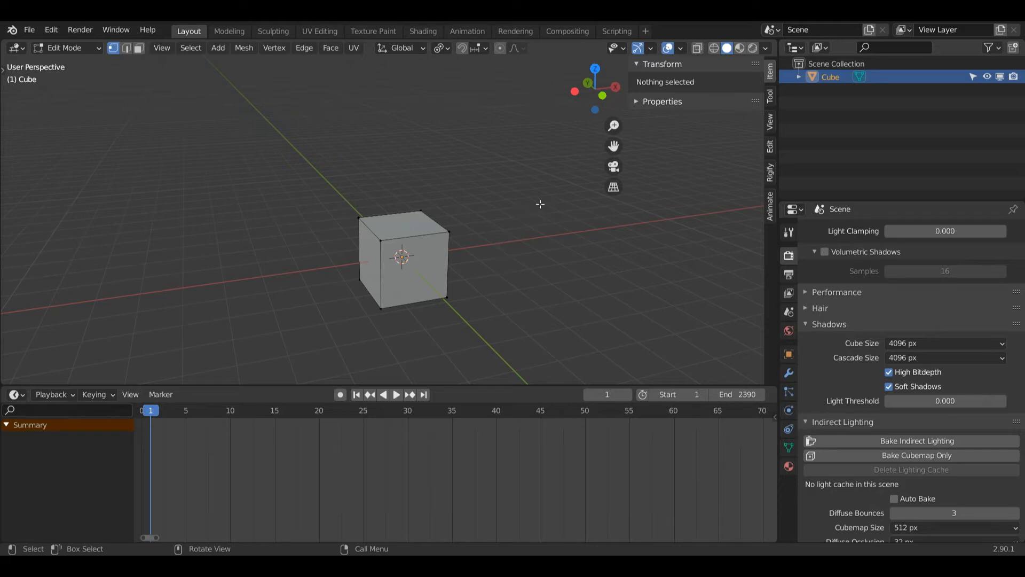
Subdivide all of the cube's geometry with 6 cuts
key(a)
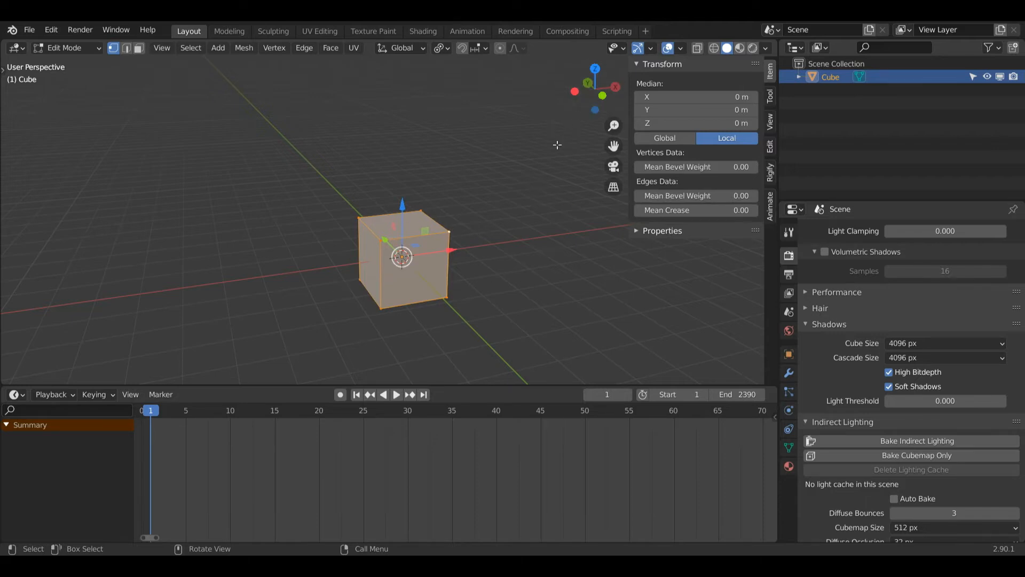
right_click(479, 209)
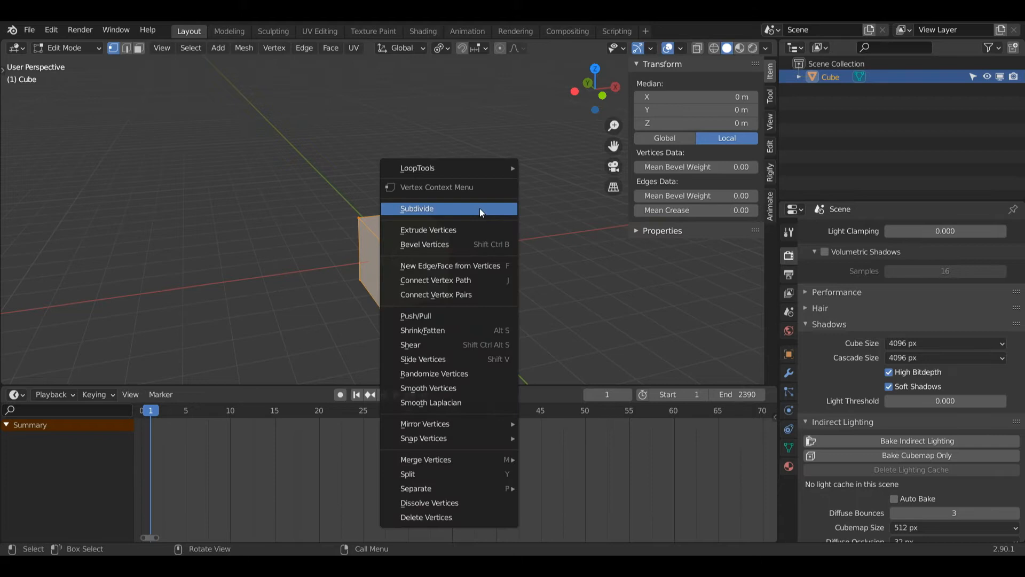
click(454, 208)
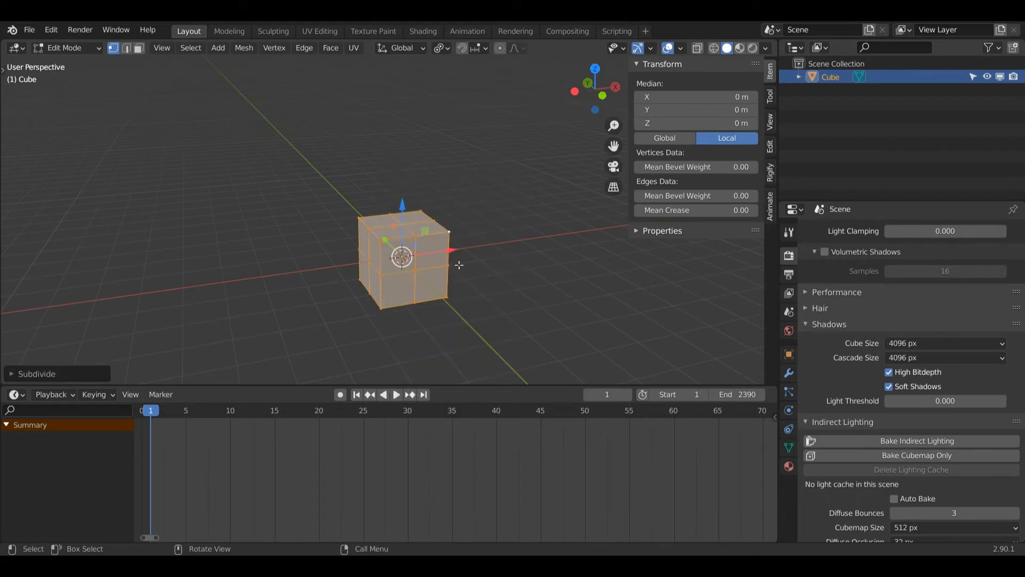
click(16, 373)
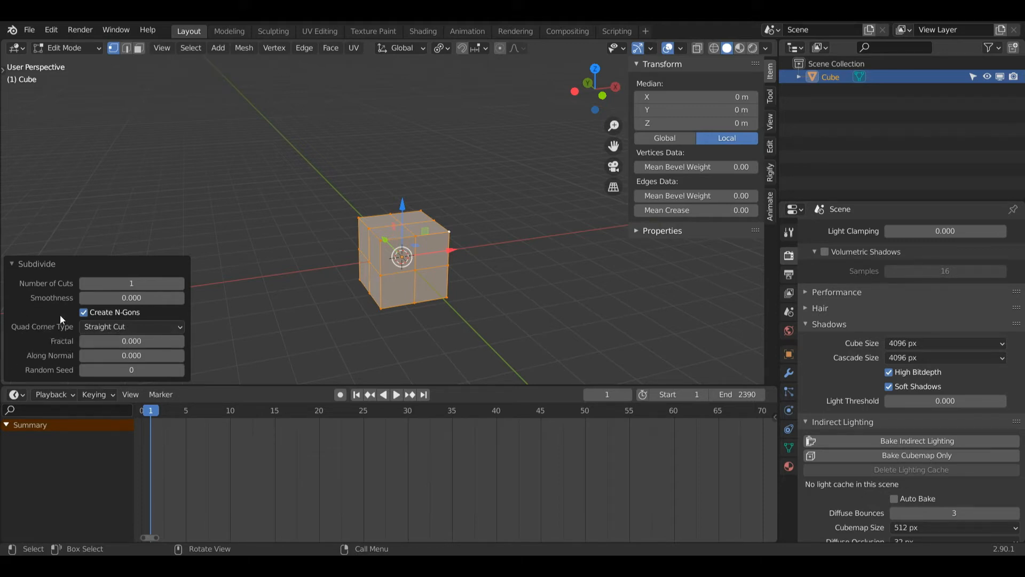
click(181, 283)
click(181, 283)
click(181, 283)
click(181, 283)
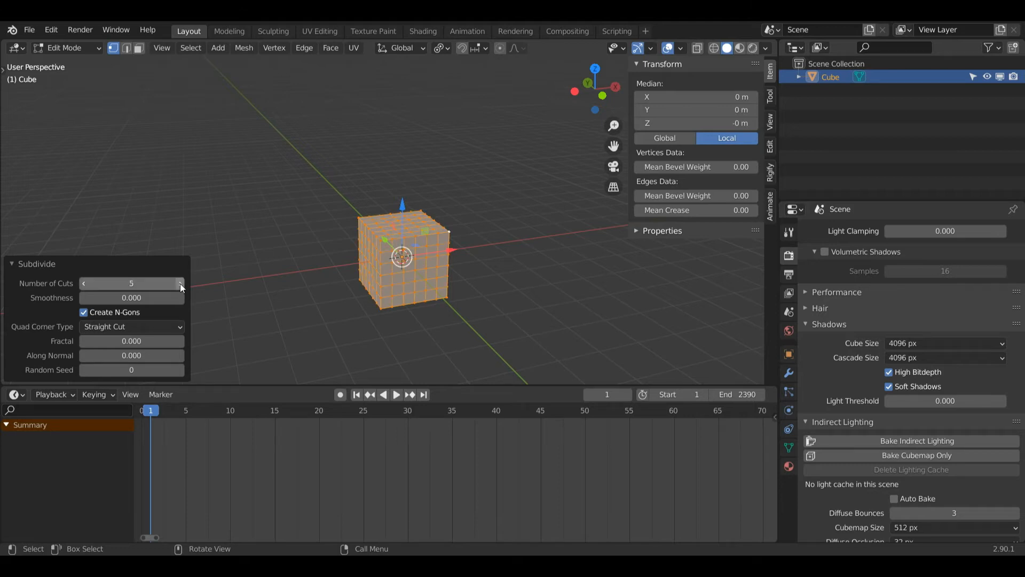
click(180, 283)
click(506, 222)
Return the cube to Object Mode and switch the viewport to Material Preview shading
key(ctrl+Tab)
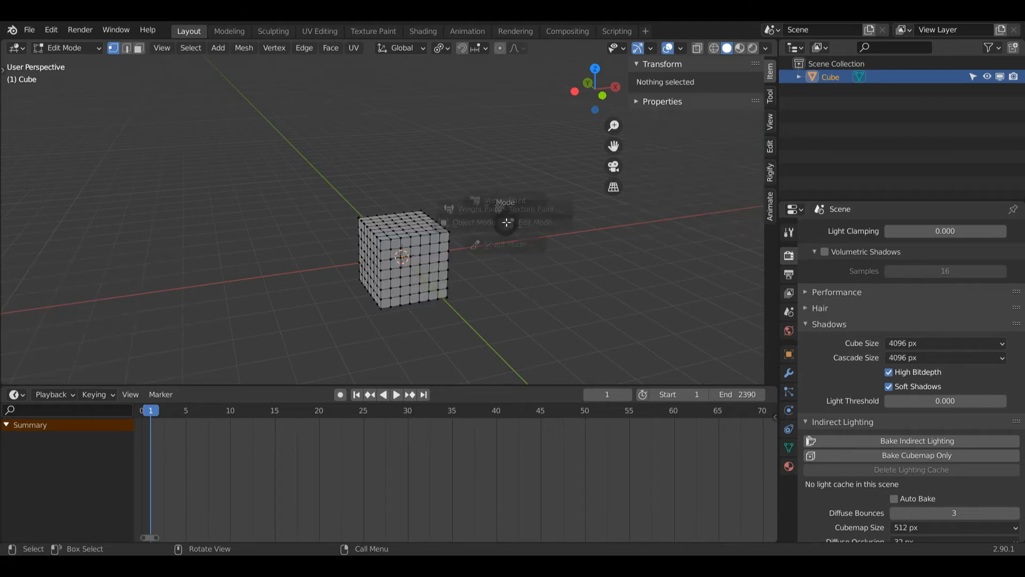
click(402, 222)
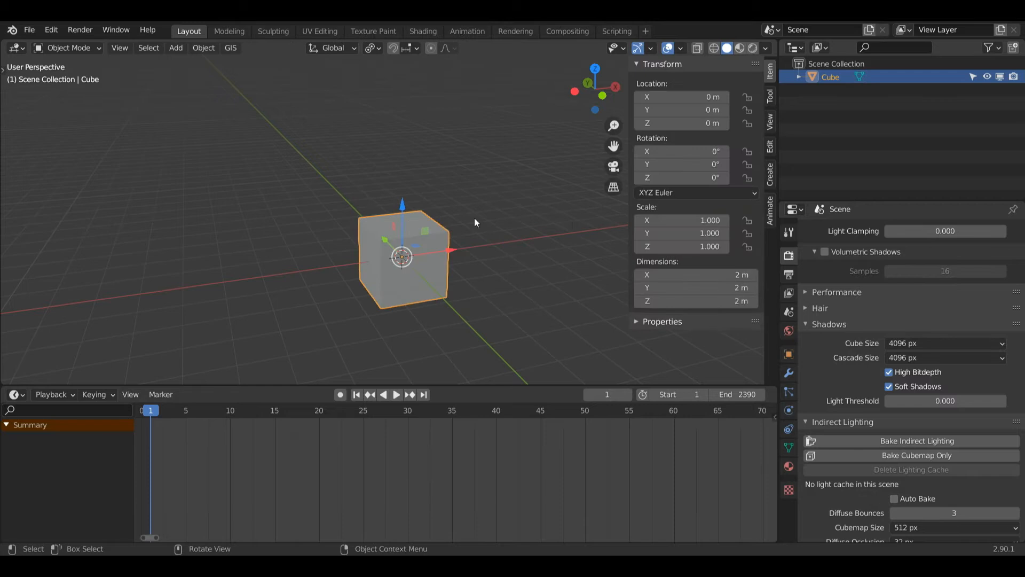
click(740, 49)
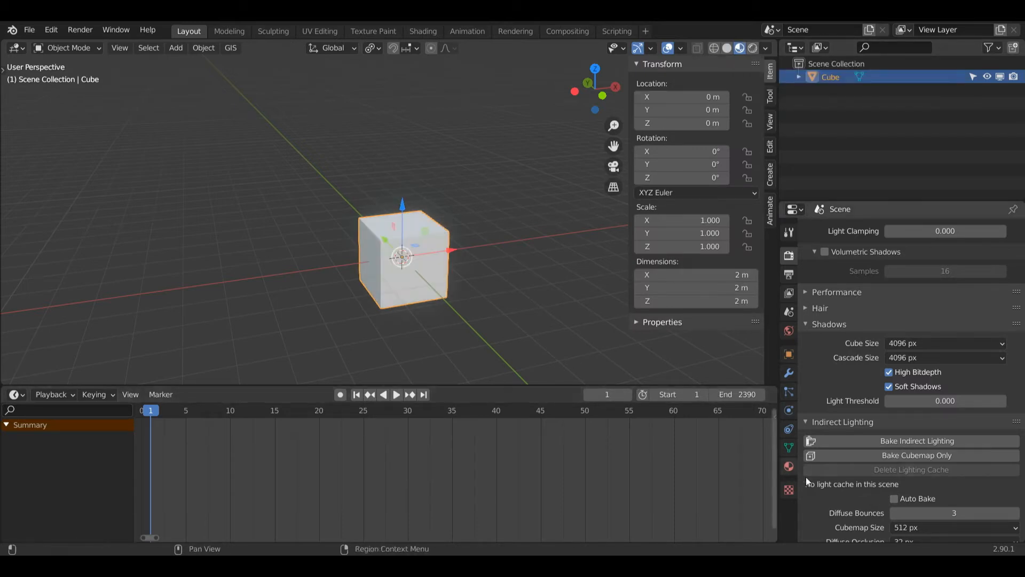
Create a new material on the cube with roughness 0 and transmission 1
click(789, 467)
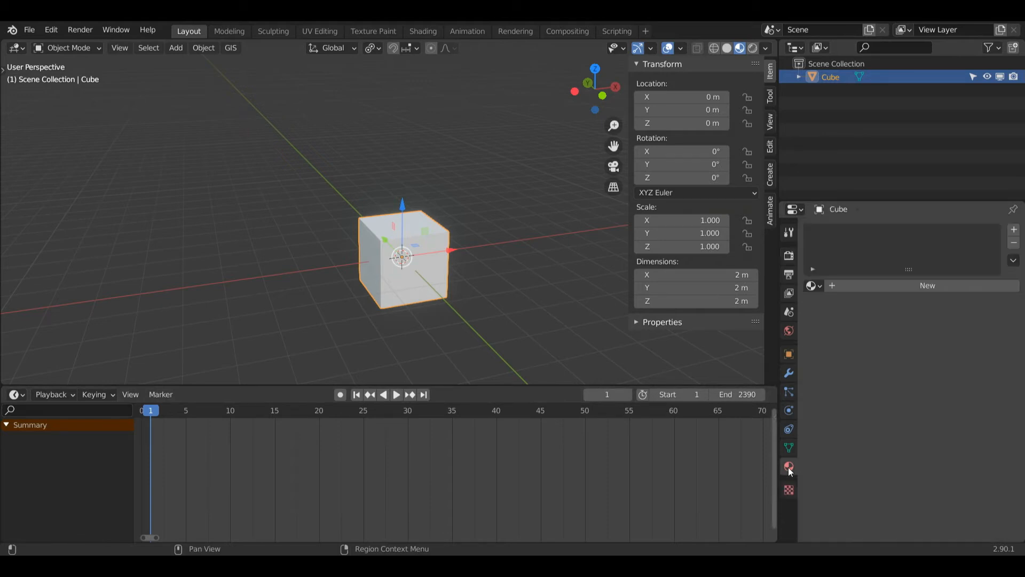
click(858, 284)
drag(1024, 308, 1024, 389)
click(938, 333)
text(0)
key(Return)
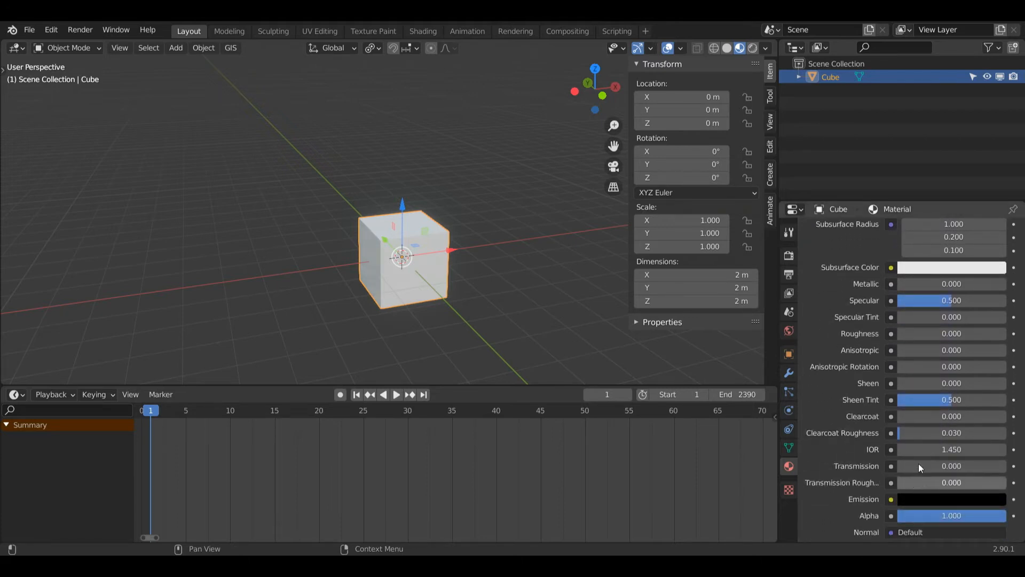
text(1)
key(Return)
scroll(908, 399, down, 10)
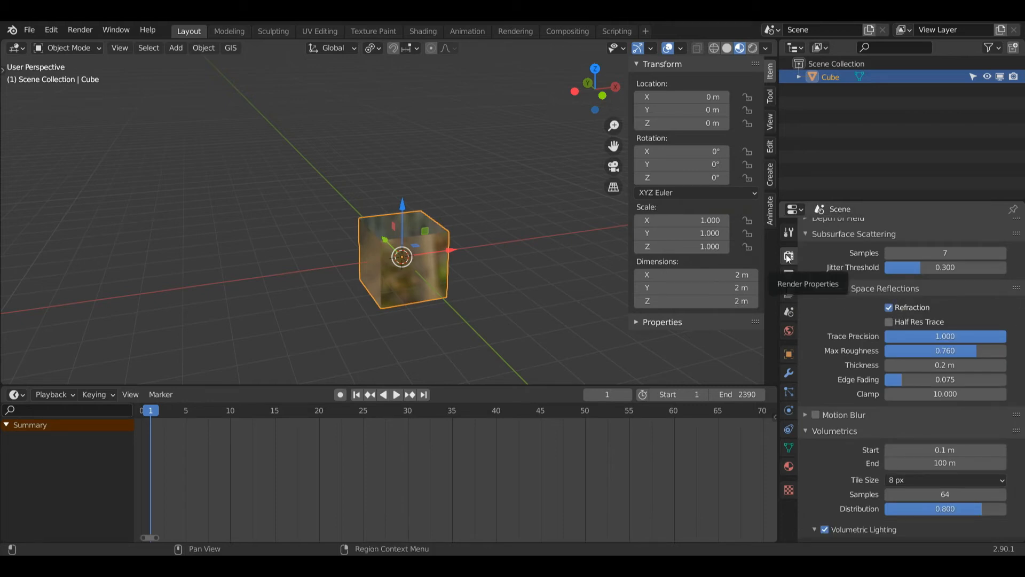
Add a second material slot to the cube and create a new material in it
click(789, 466)
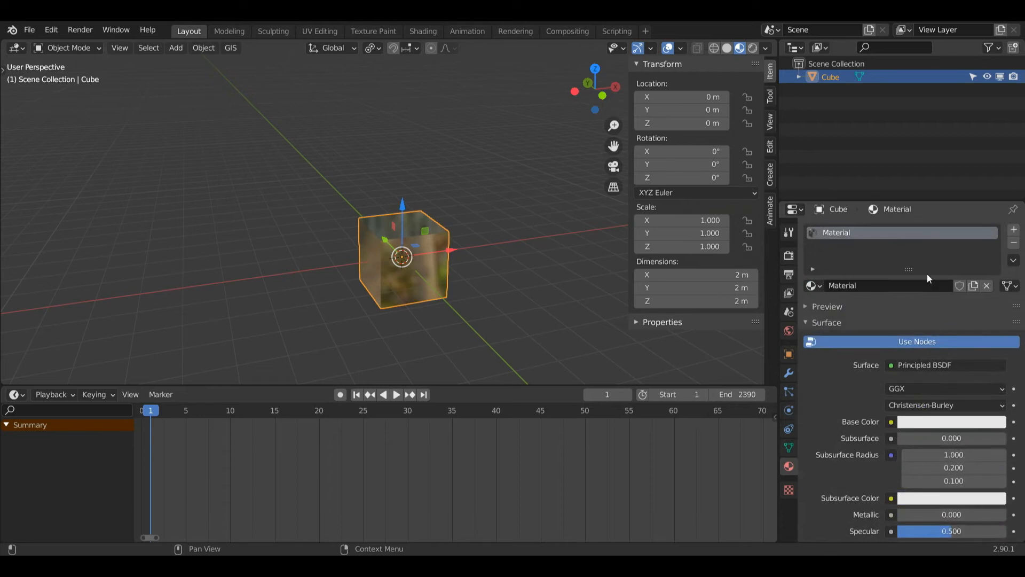
click(1015, 232)
click(848, 312)
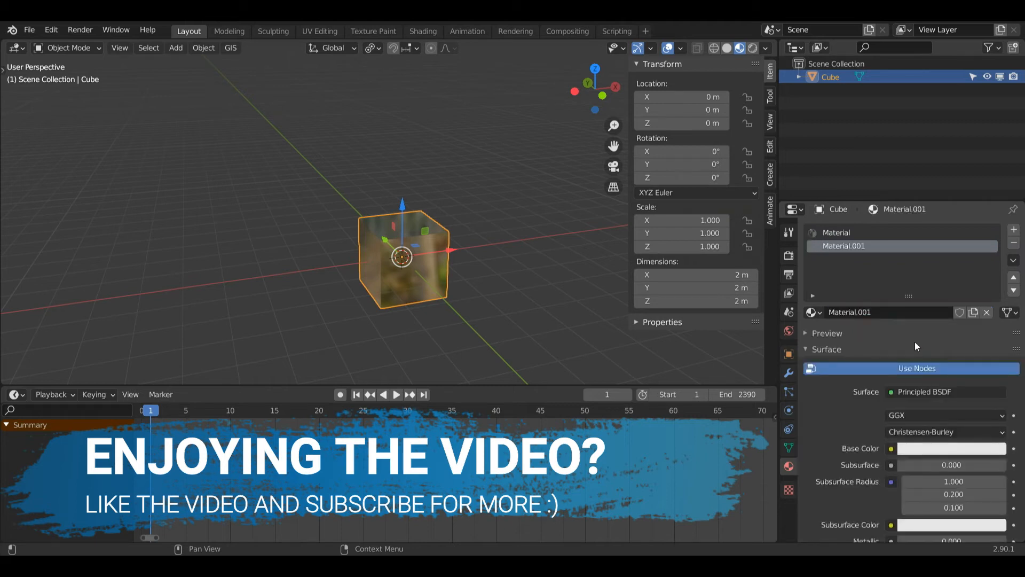
Rename the cube's first material as Glass and the second one as BlueLight
click(841, 232)
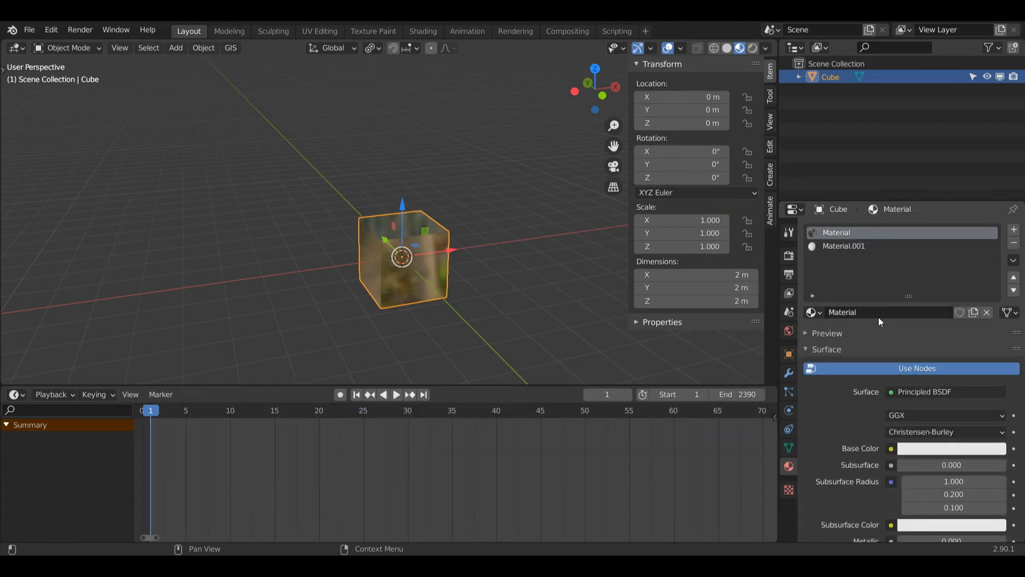
double_click(871, 312)
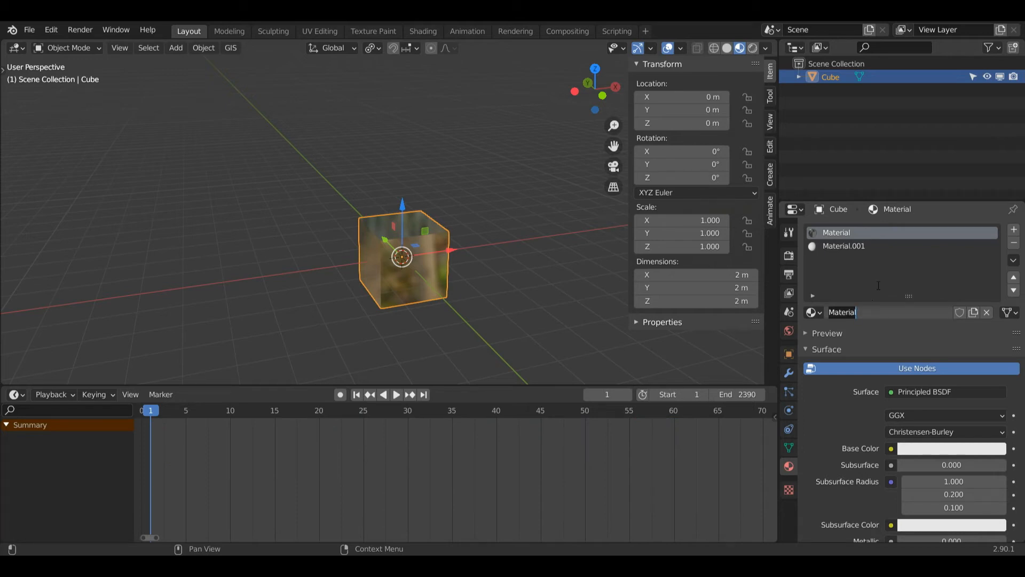
click(836, 233)
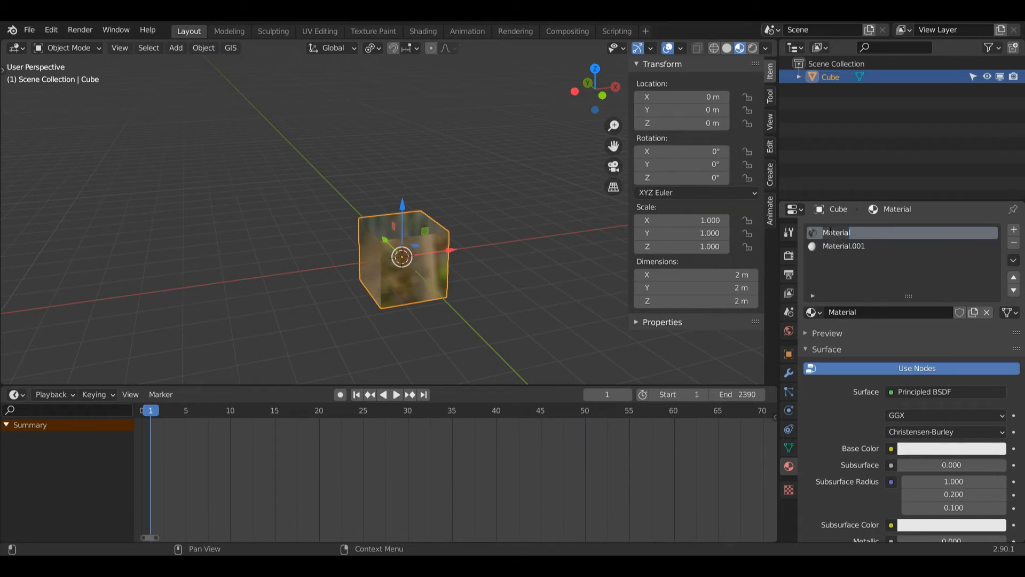
text(Glass)
click(861, 250)
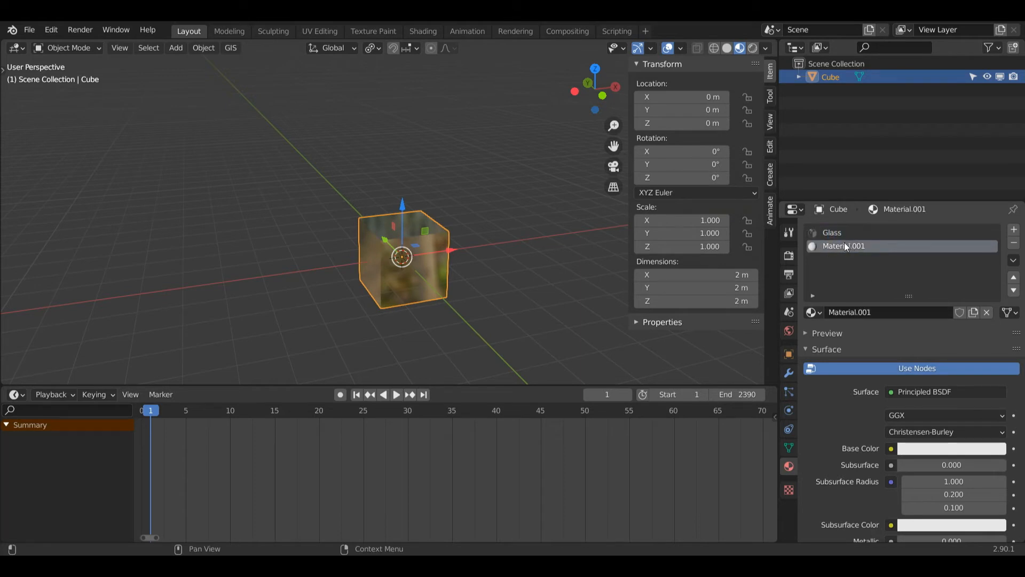
double_click(837, 245)
text(BlueLight)
key(Return)
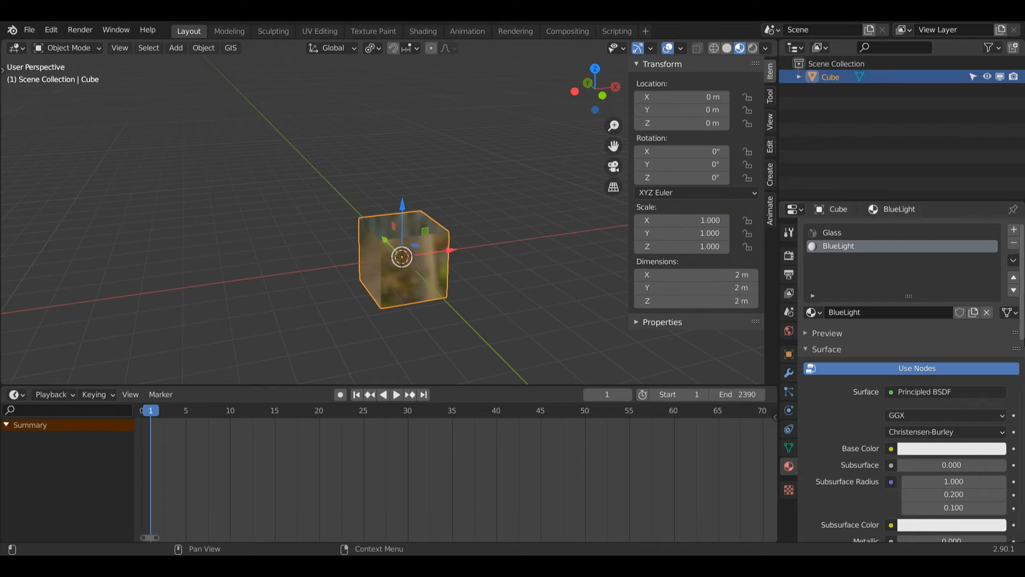
Set the BlueLight material's emission to a fully bright cyan blue
scroll(1023, 440, down, 15)
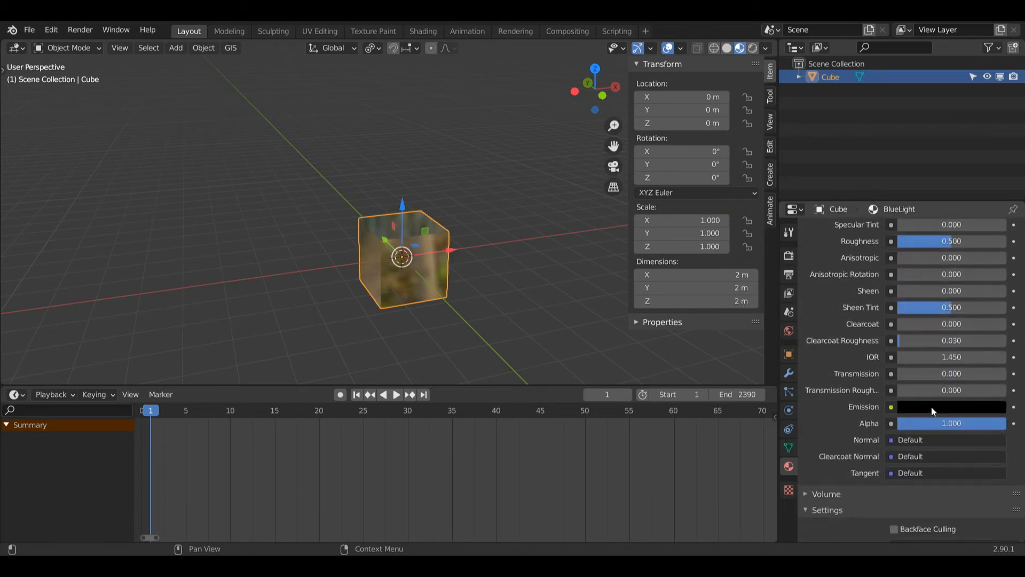
click(931, 409)
click(996, 216)
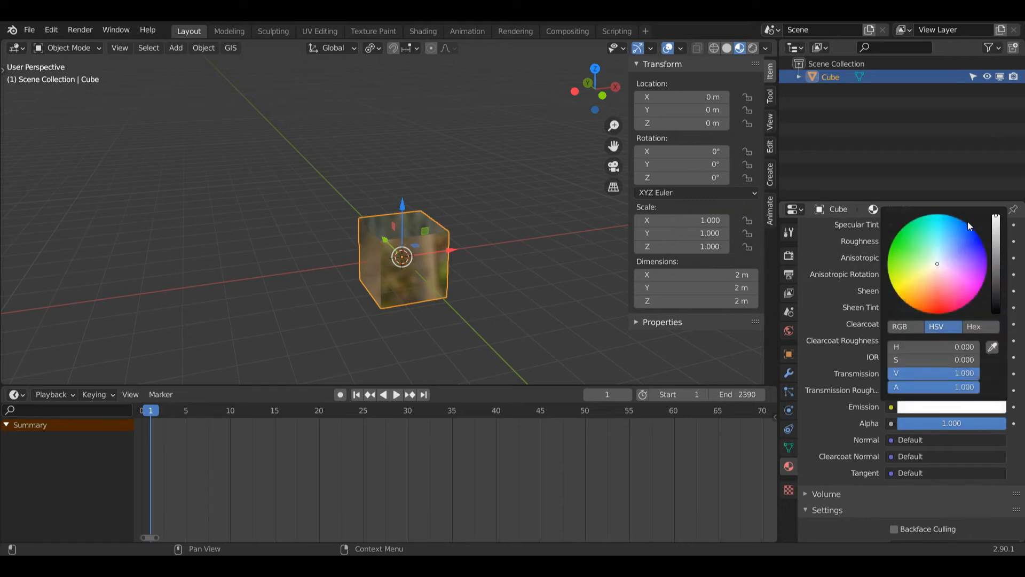
drag(937, 247, 942, 229)
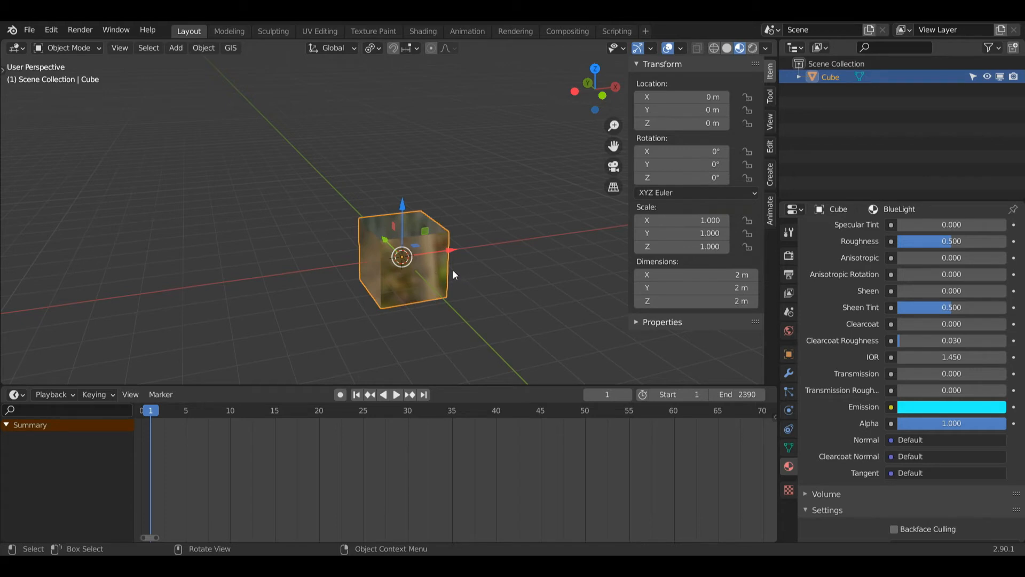
Put the cube back into Edit Mode with face selection active
key(ctrl+Tab)
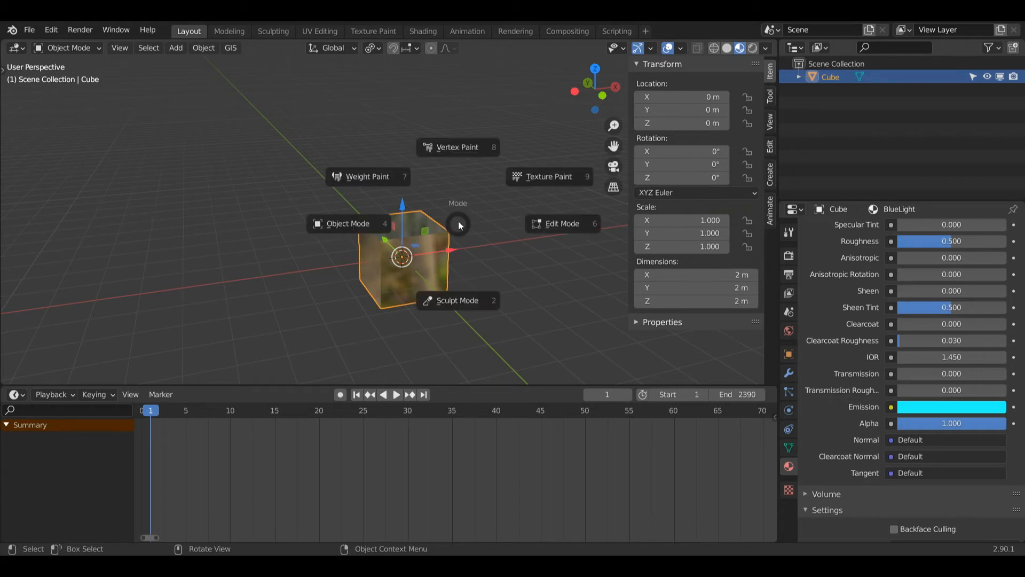
click(551, 232)
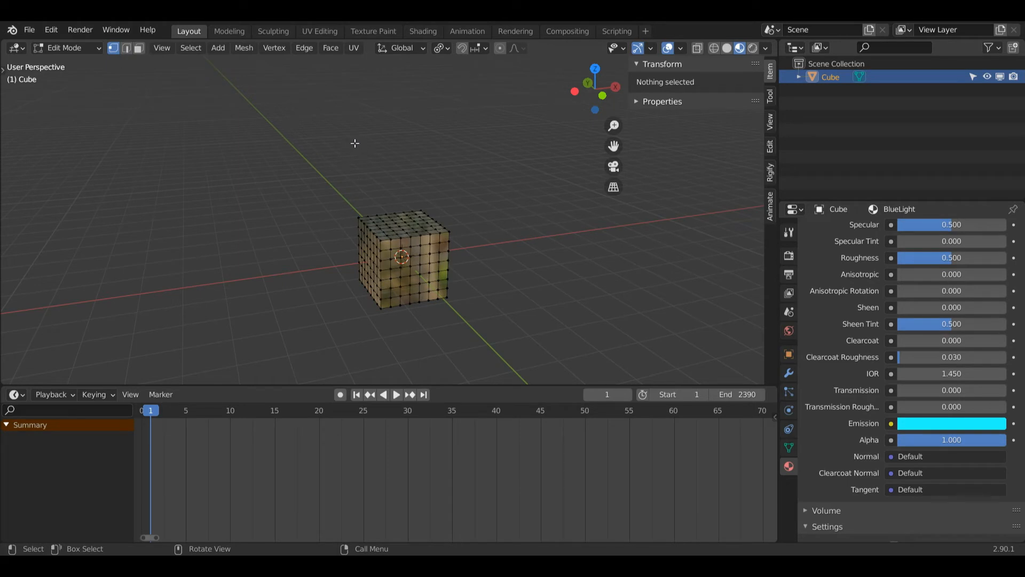
click(142, 50)
Select the face one row and one column in from the front side's upper-left corner, and hide the Move gizmo
click(396, 254)
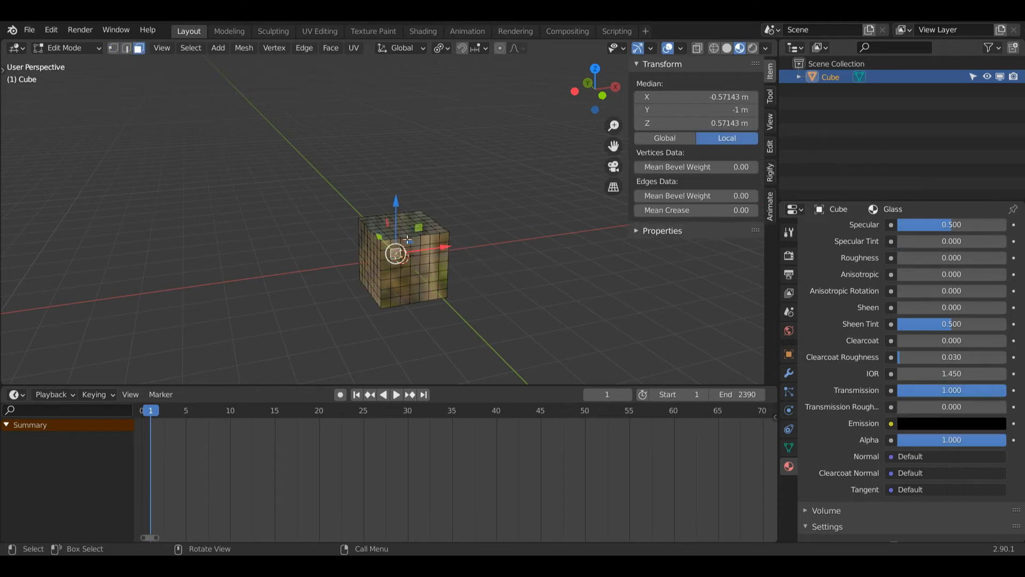
click(652, 48)
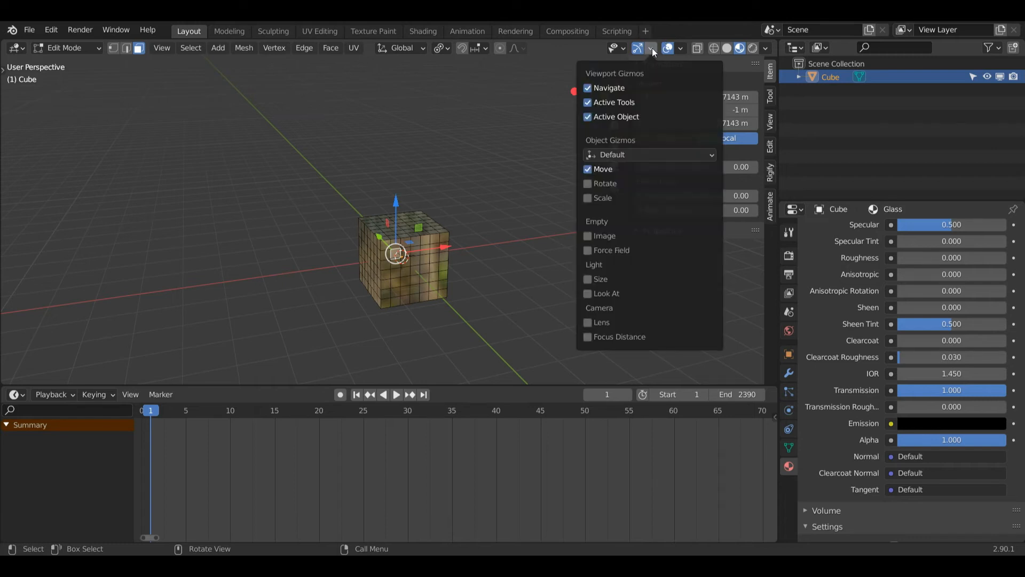
click(653, 49)
click(588, 169)
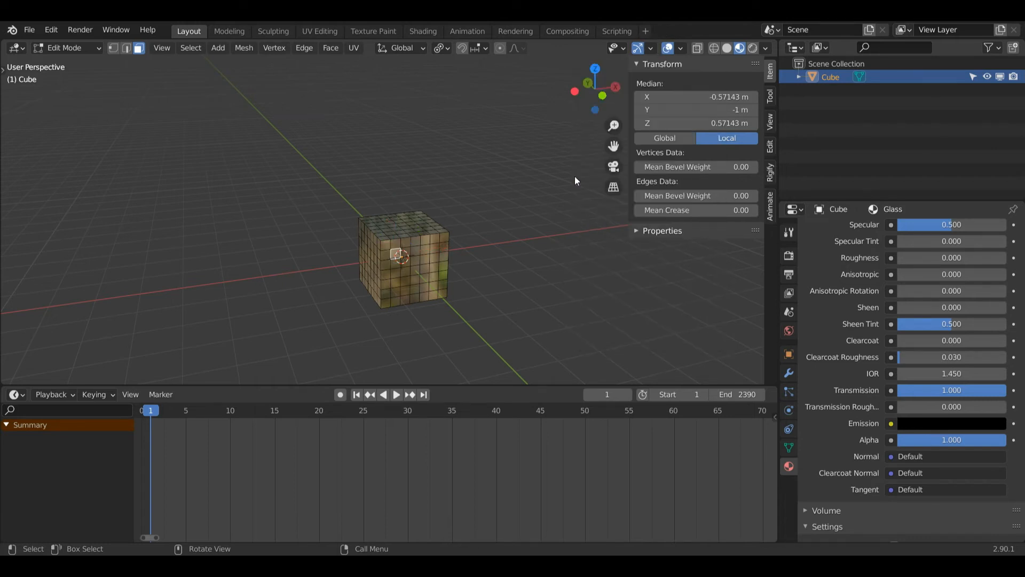
Extend the selection into a square ring of faces set one face in from the front side's edges
ctrl+click(436, 248)
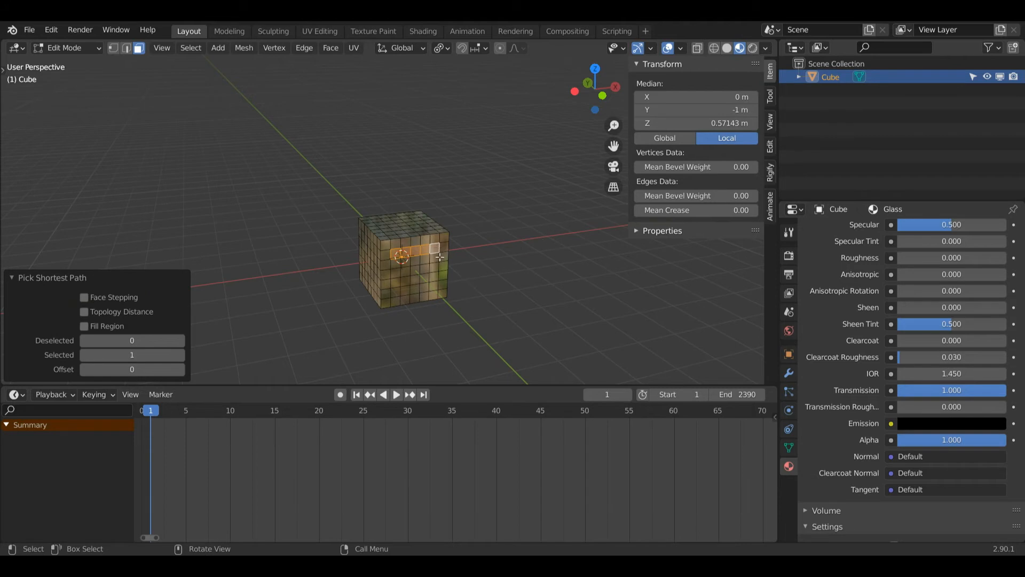
ctrl+click(433, 287)
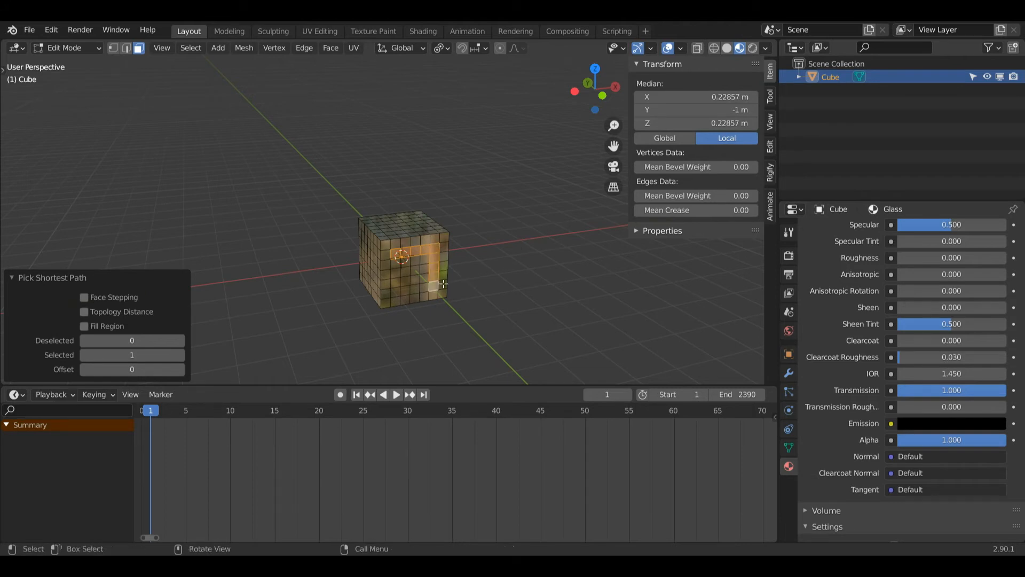
ctrl+click(396, 292)
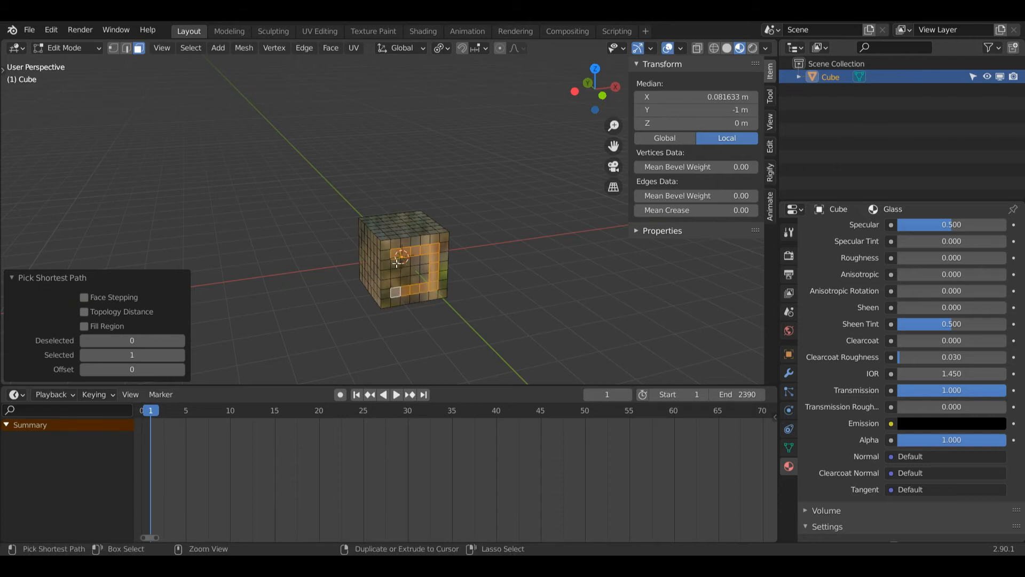
ctrl+click(394, 265)
Add matching square rings of faces on the cube's remaining sides to the selection
drag(595, 90, 550, 80)
shift+click(354, 258)
ctrl+click(400, 257)
ctrl+click(399, 304)
ctrl+click(353, 304)
shift+click(397, 277)
ctrl+click(448, 278)
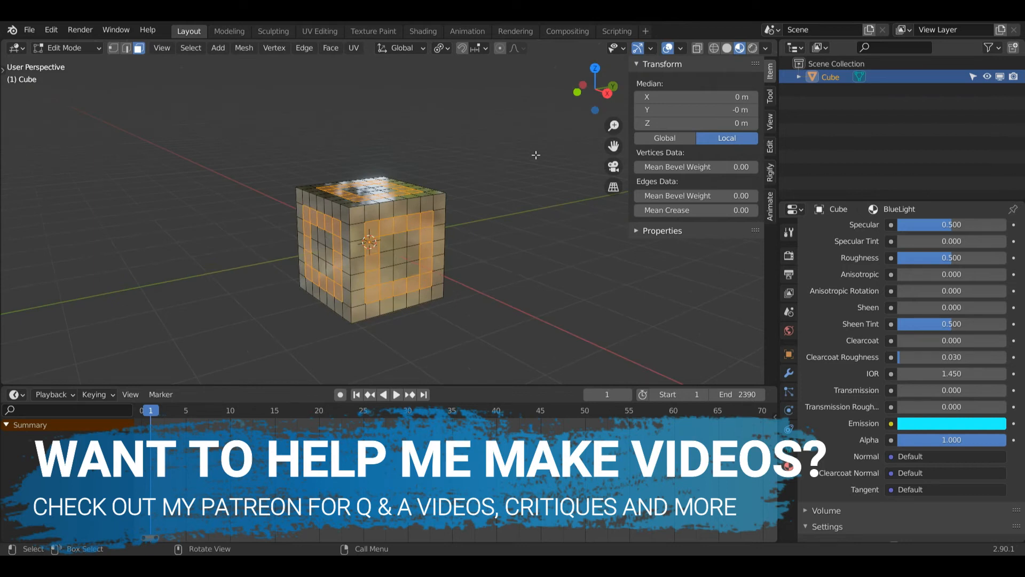
Extrude the selected face rings along their normals, about 0.08 m into the cube
key(alt+e)
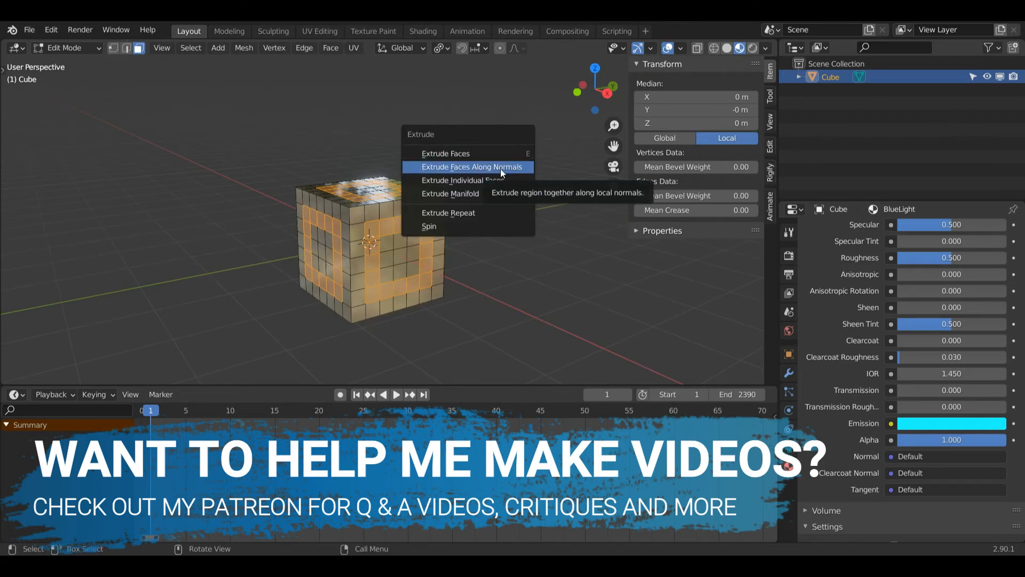
click(501, 169)
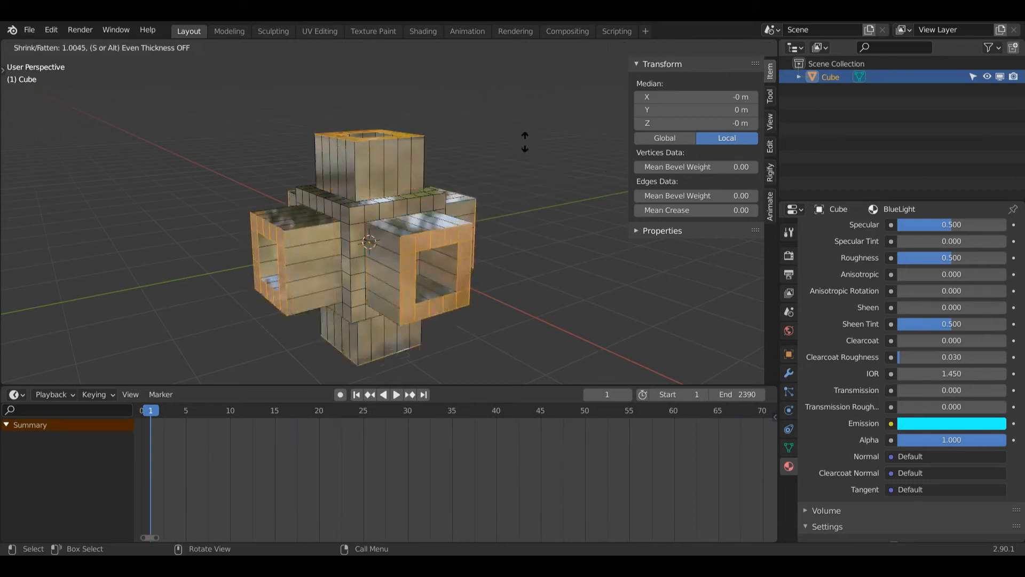
click(550, 170)
middle_drag(551, 168, 417, 166)
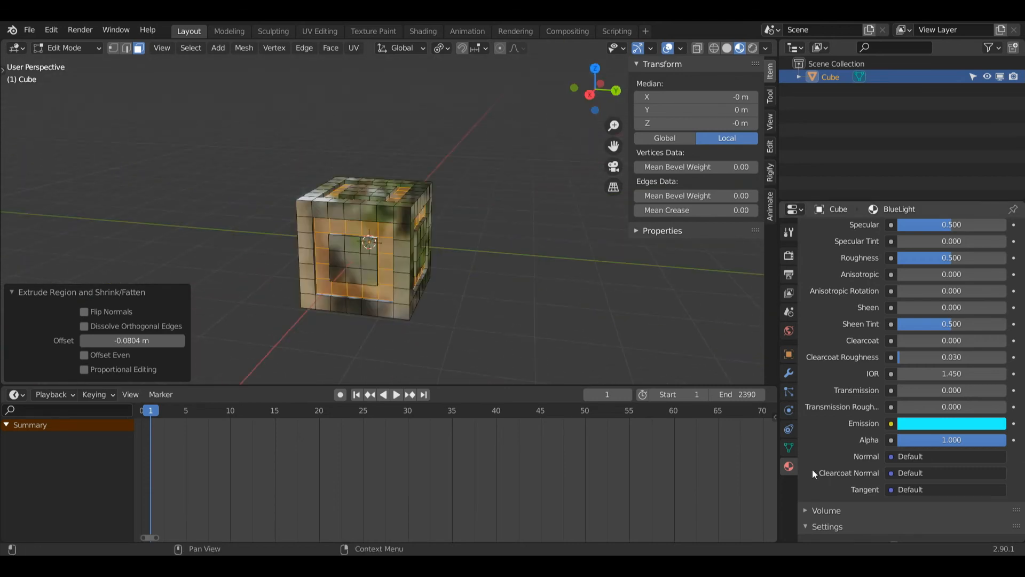
Assign the BlueLight material to the selected ring faces
scroll(845, 245, up, 10)
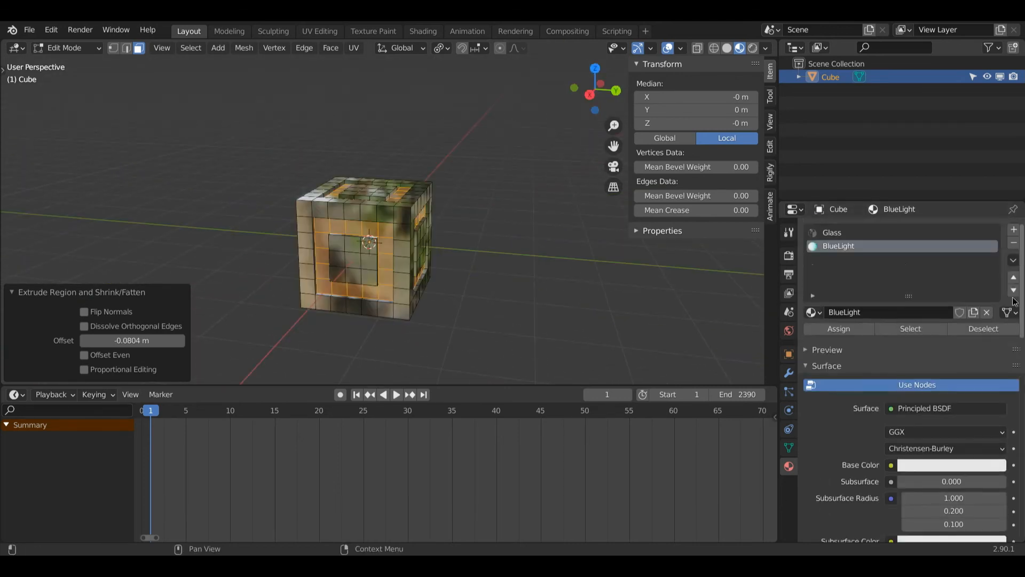
click(840, 330)
mouse_move(592, 90)
mouse_down()
mouse_move(646, 90)
mouse_move(596, 98)
mouse_up()
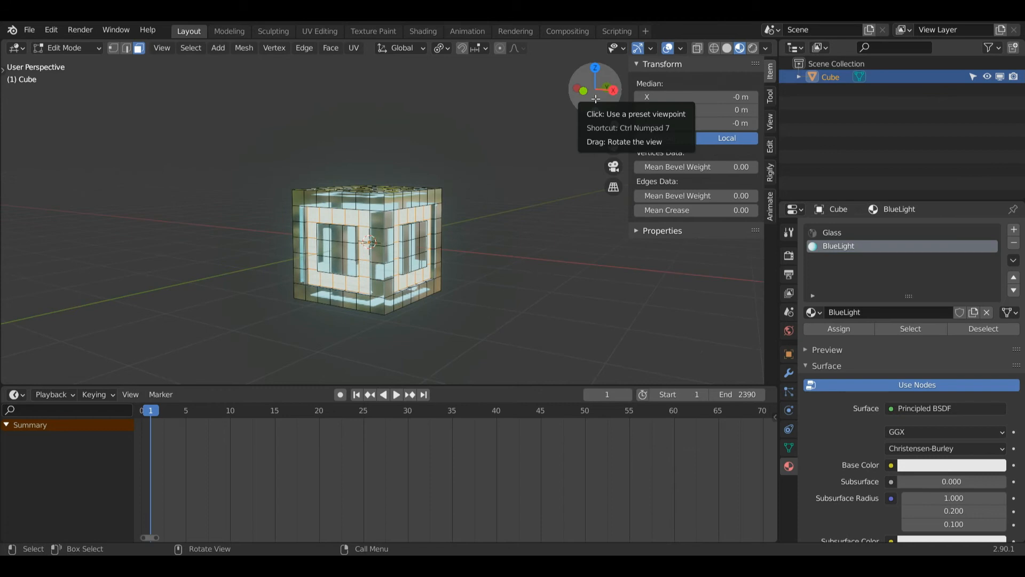
Hide the viewport overlays and try a Transmission of 0 on the Glass material
click(668, 48)
drag(615, 104, 478, 102)
click(856, 232)
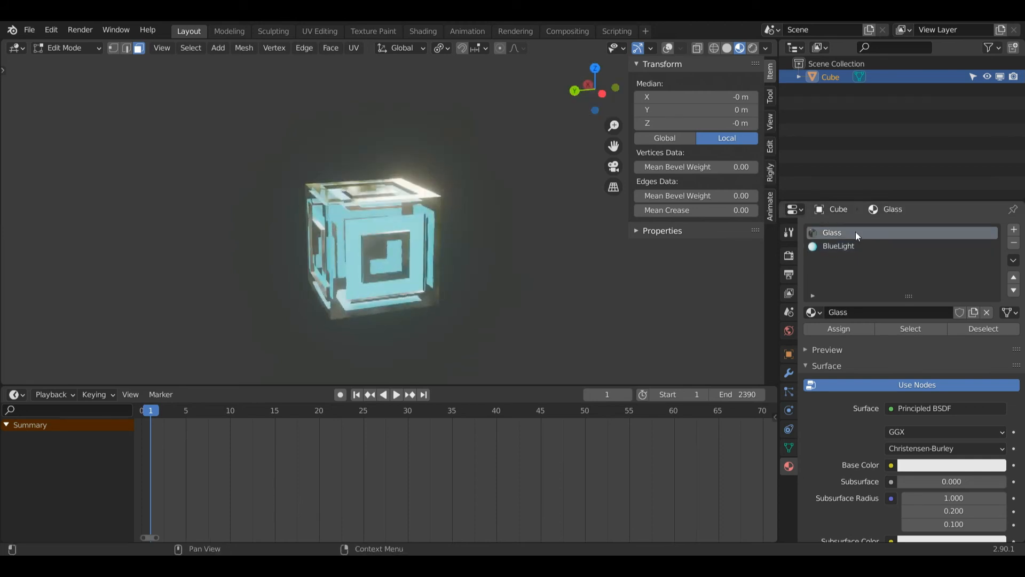
click(940, 465)
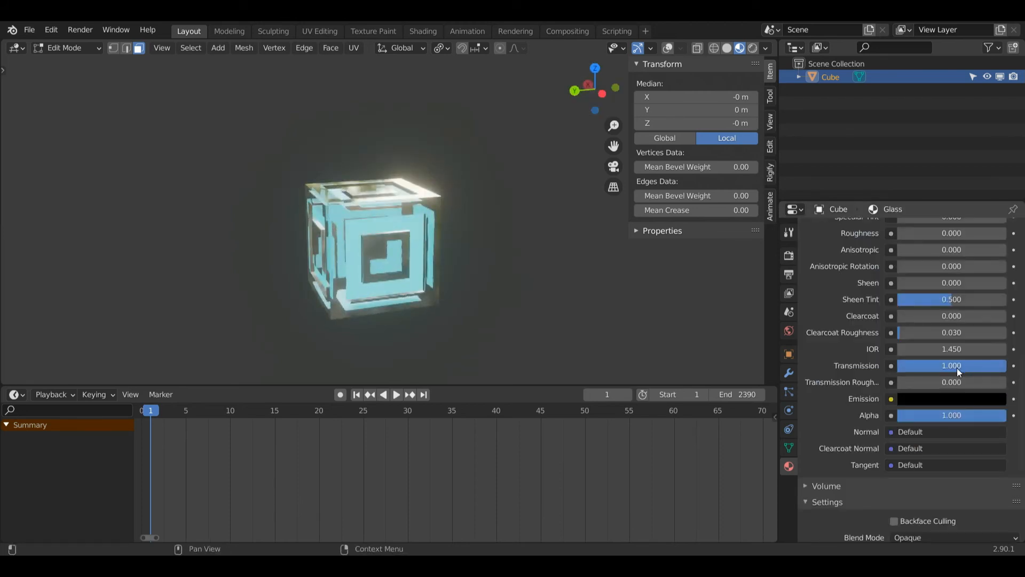
click(955, 369)
text(0)
key(Return)
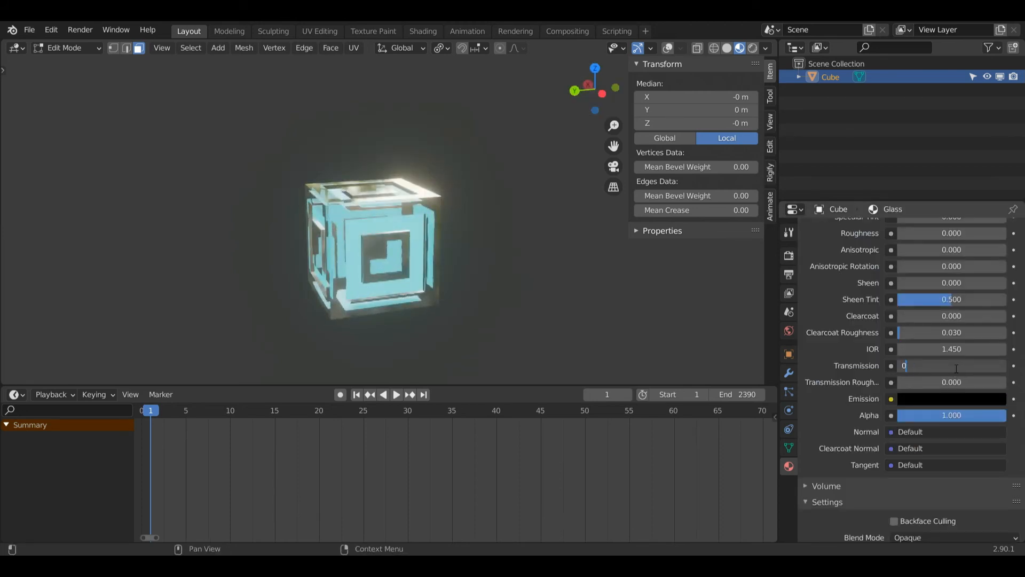
drag(602, 93, 737, 124)
Restore the Glass material's Transmission to 1
click(931, 368)
text(1)
key(Return)
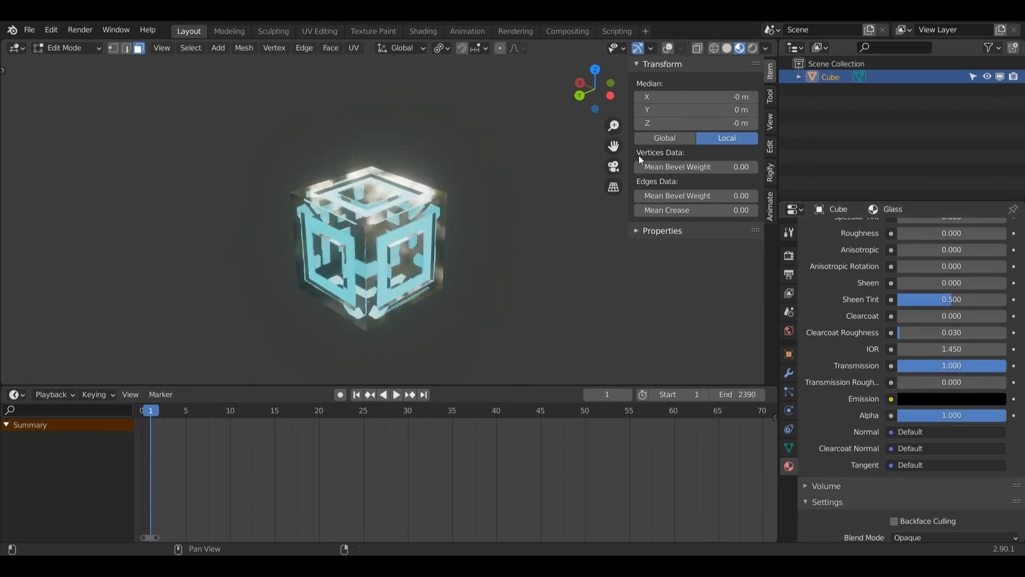
drag(595, 88, 533, 213)
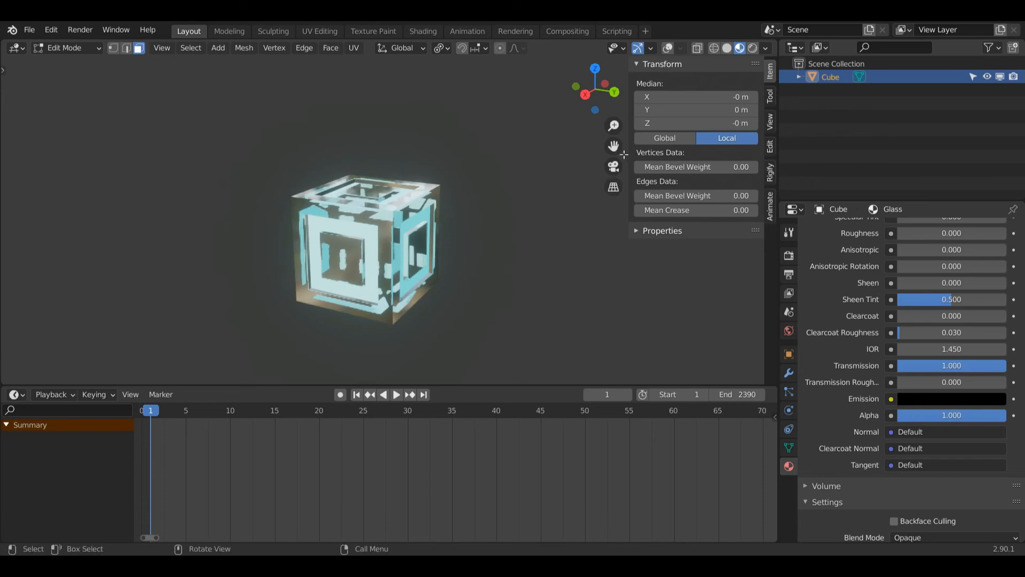
Show the viewport overlays again and return the cube to Object Mode
click(667, 48)
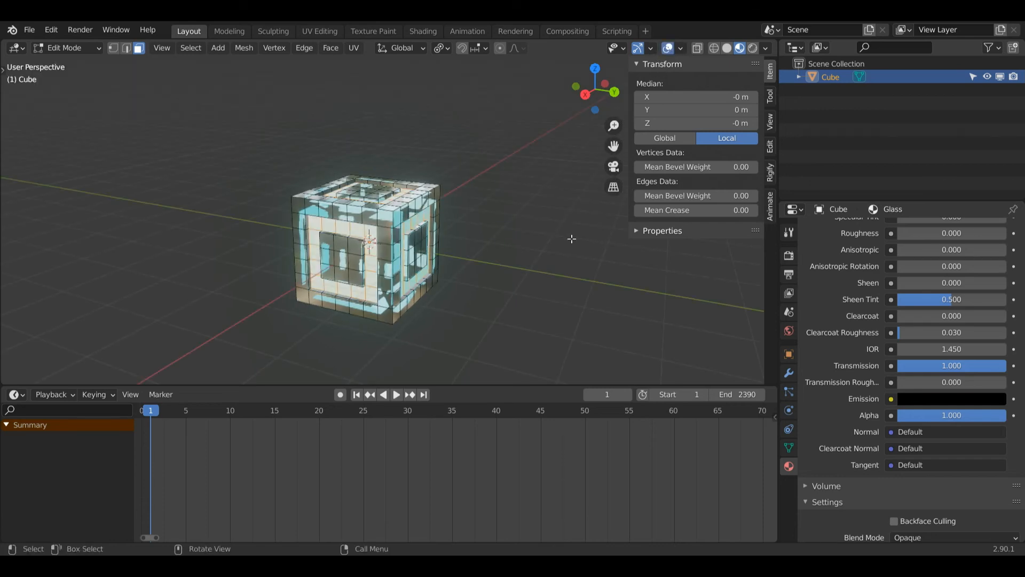
key(ctrl+Tab)
click(432, 212)
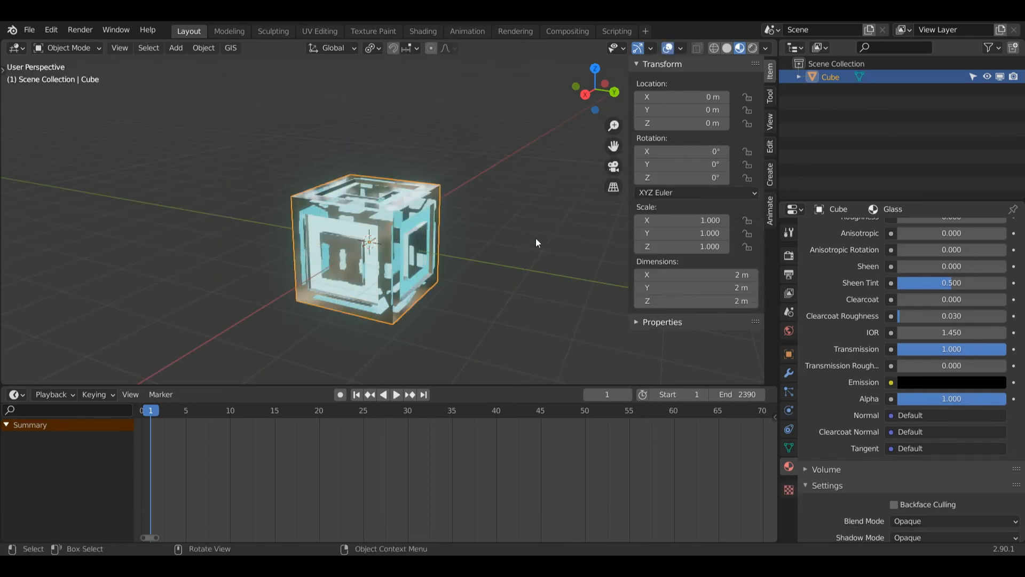
Add a camera and raise it about 2.63 m along the Z axis
key(shift+a)
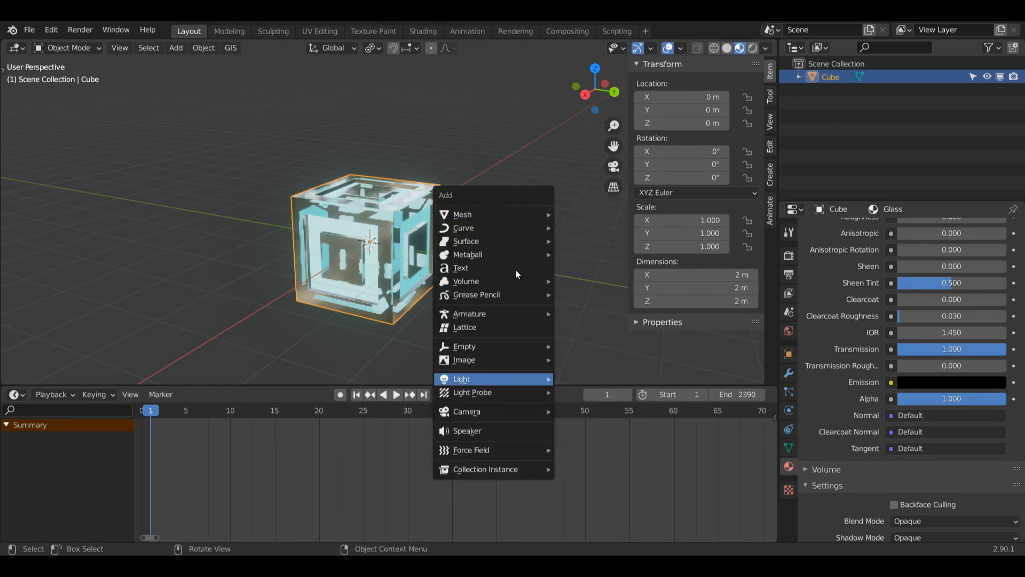
mouse_move(479, 411)
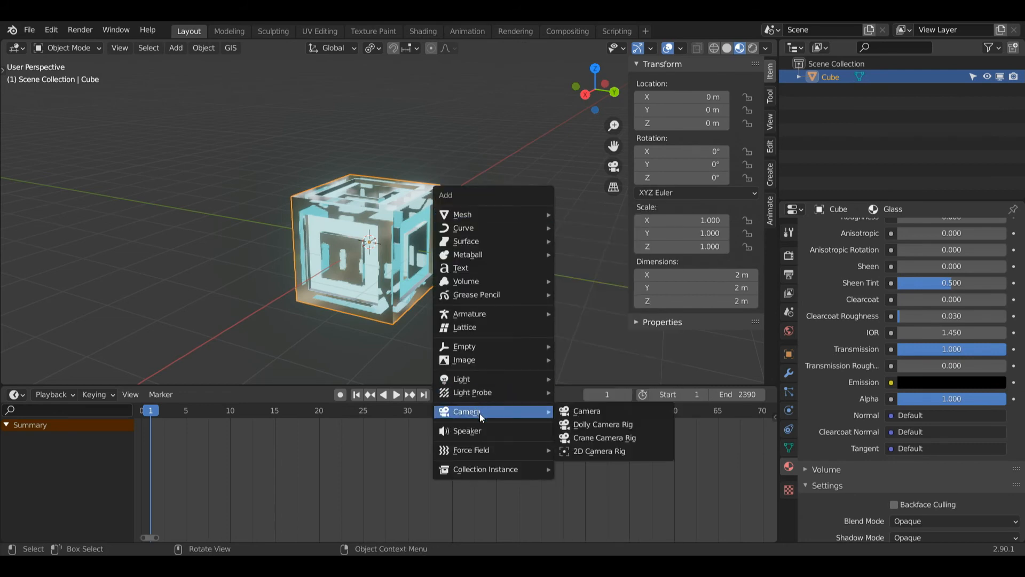
click(579, 412)
key(g)
key(z)
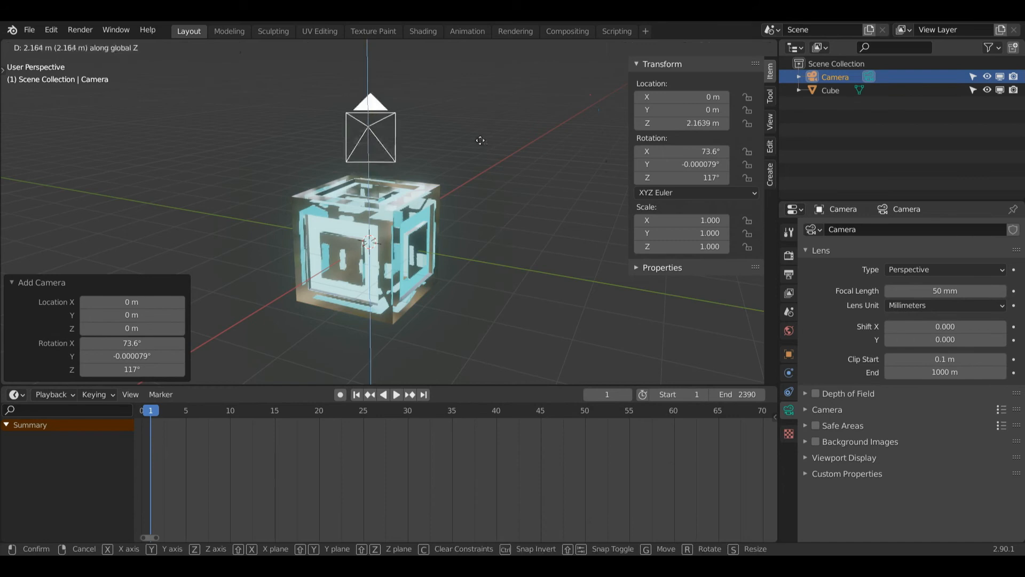
click(473, 113)
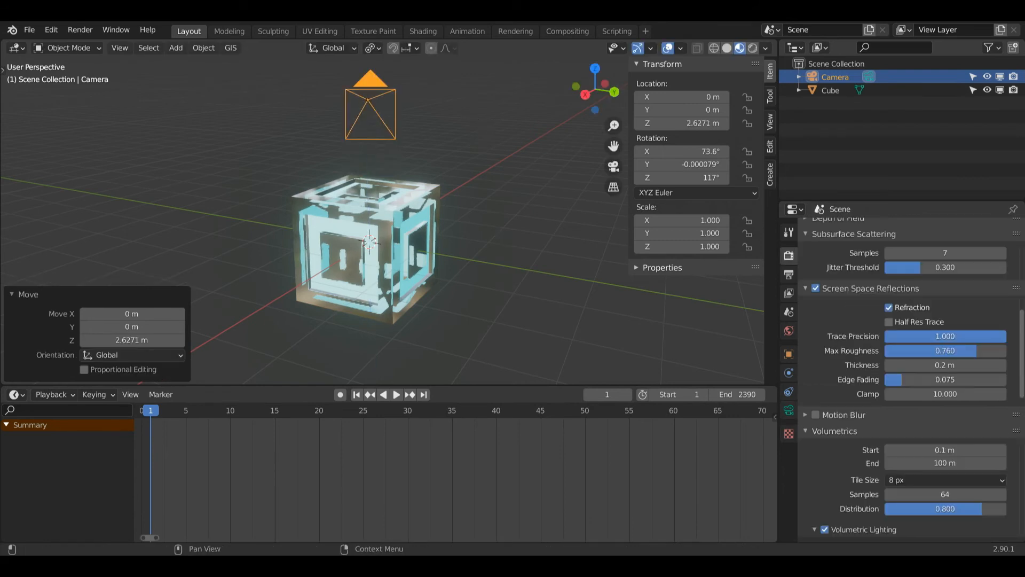
Set the output's vertical resolution to 1080 px
scroll(967, 348, up, 3)
click(789, 275)
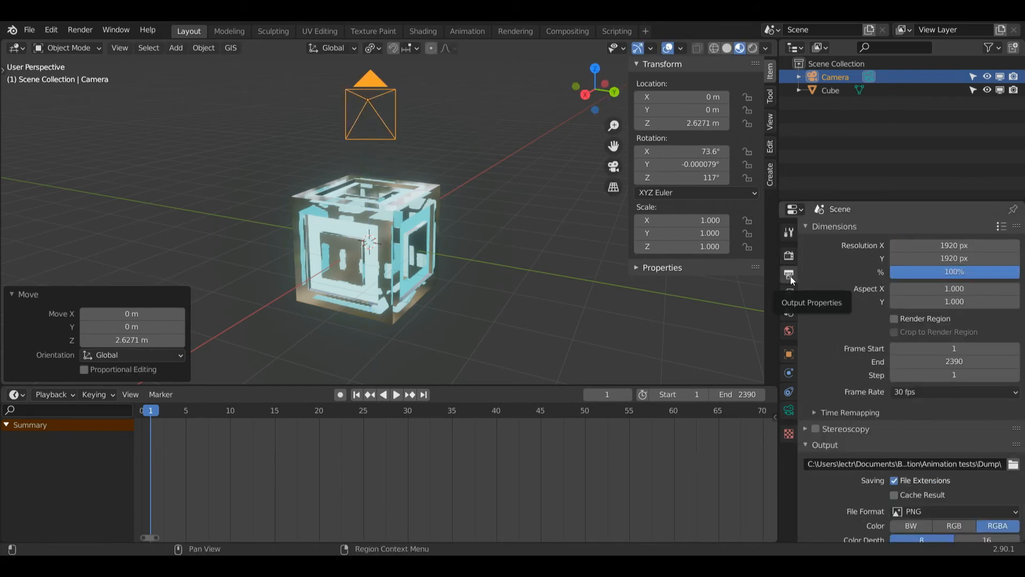
click(956, 259)
text(1080)
key(Return)
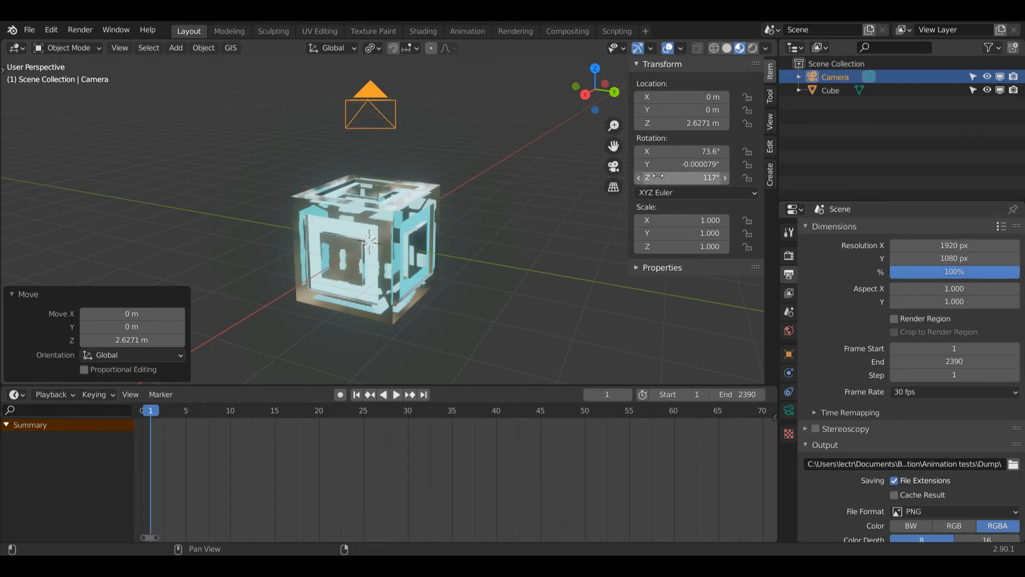
Move the camera about 6.28 m along the X axis
key(g)
key(x)
click(617, 168)
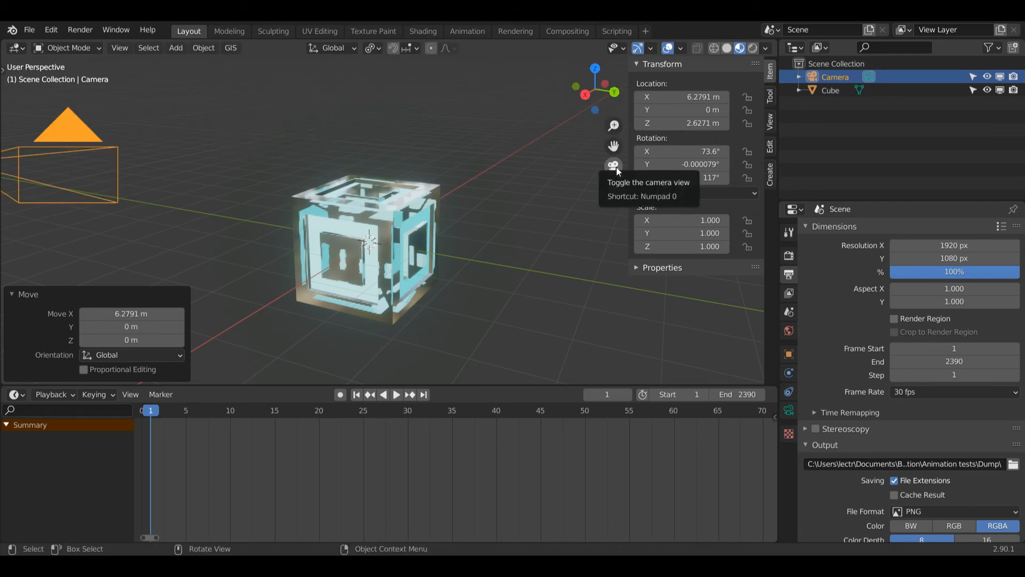
Look through the camera, centre the cube in its frame with the camera locked to the view, and turn Camera to View off
click(615, 166)
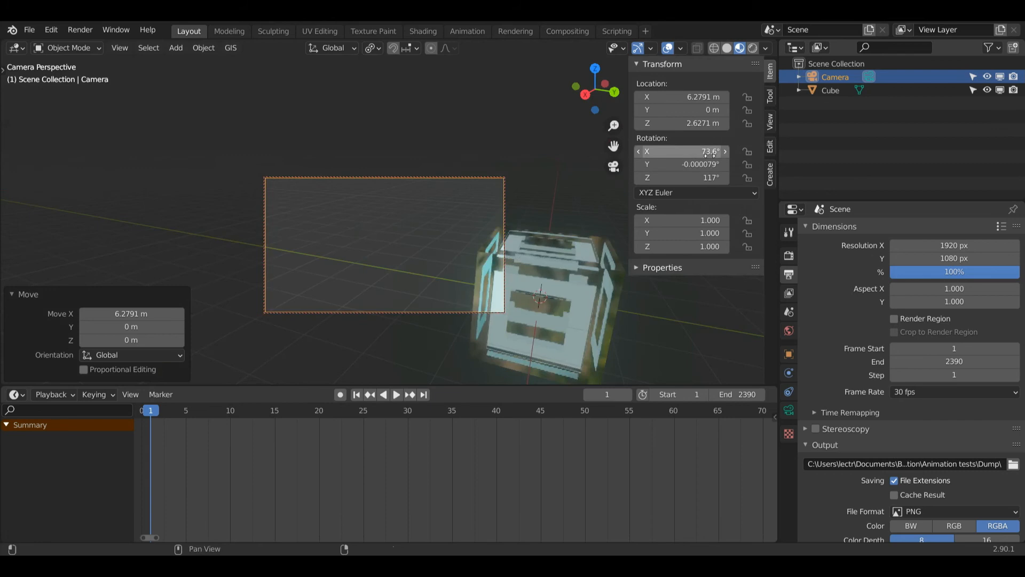
click(770, 122)
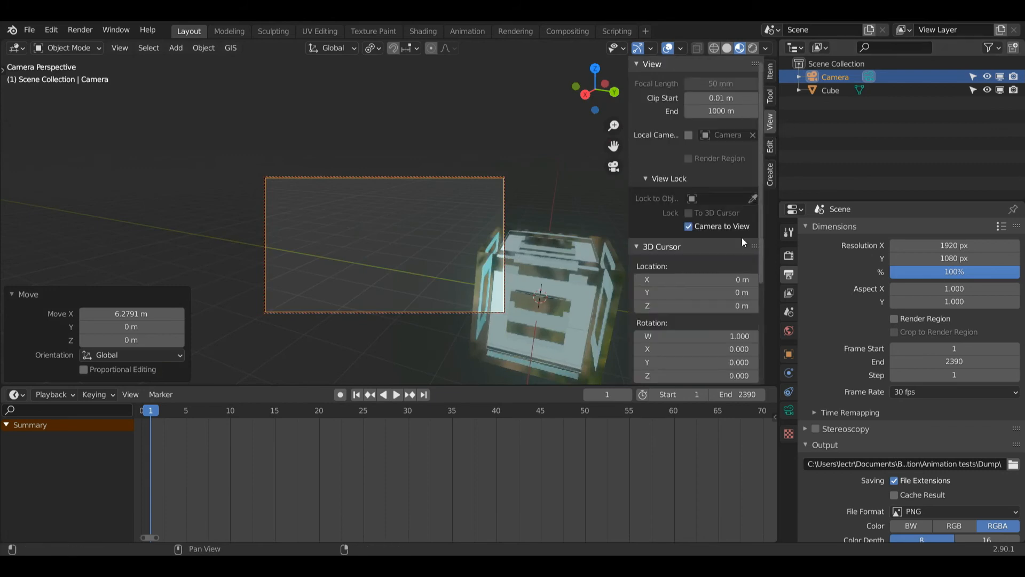
drag(614, 145, 443, 81)
click(689, 226)
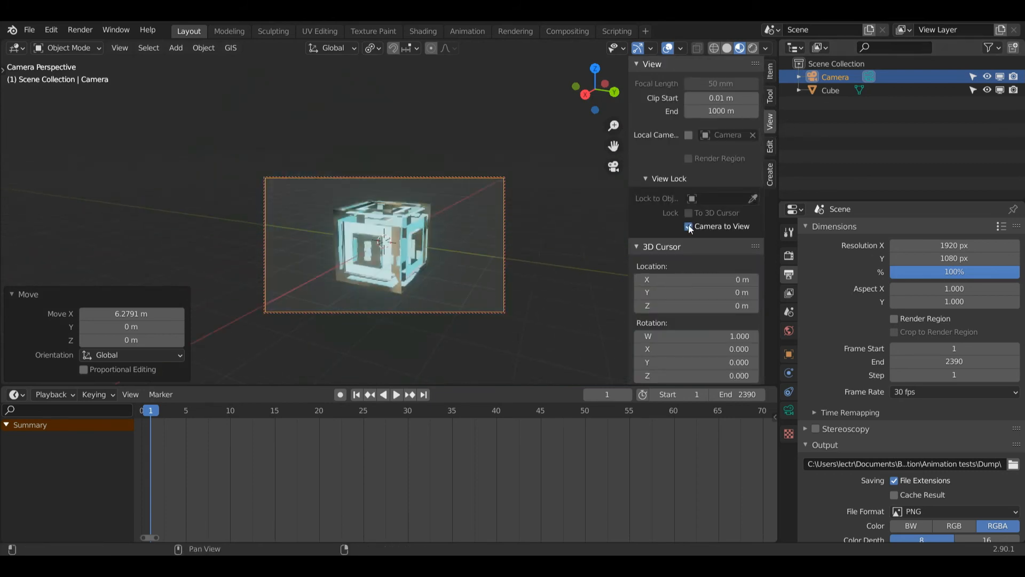
Switch the render engine to Cycles and show the viewport in rendered shading
click(789, 256)
scroll(935, 294, up, 5)
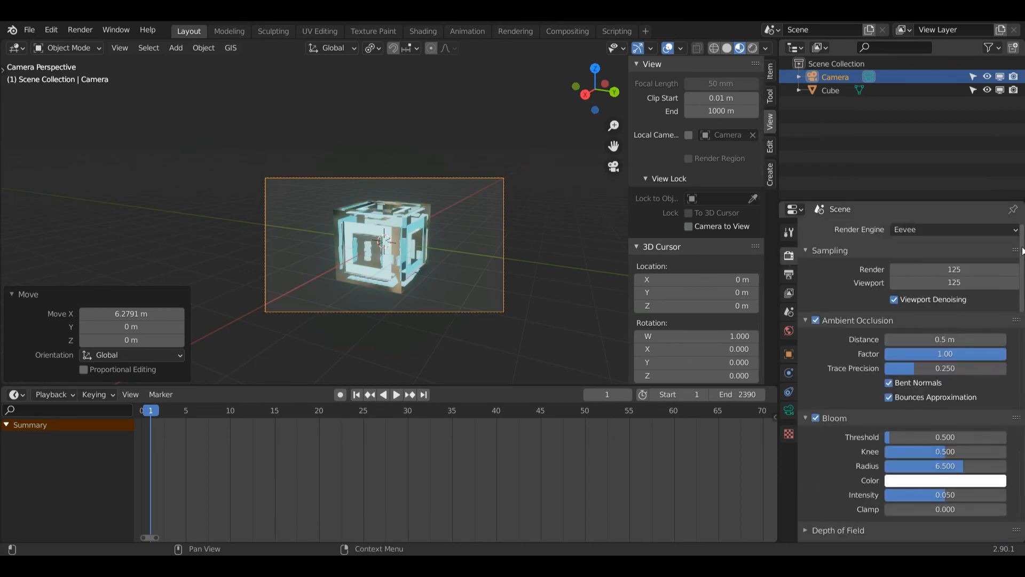
click(960, 230)
click(922, 273)
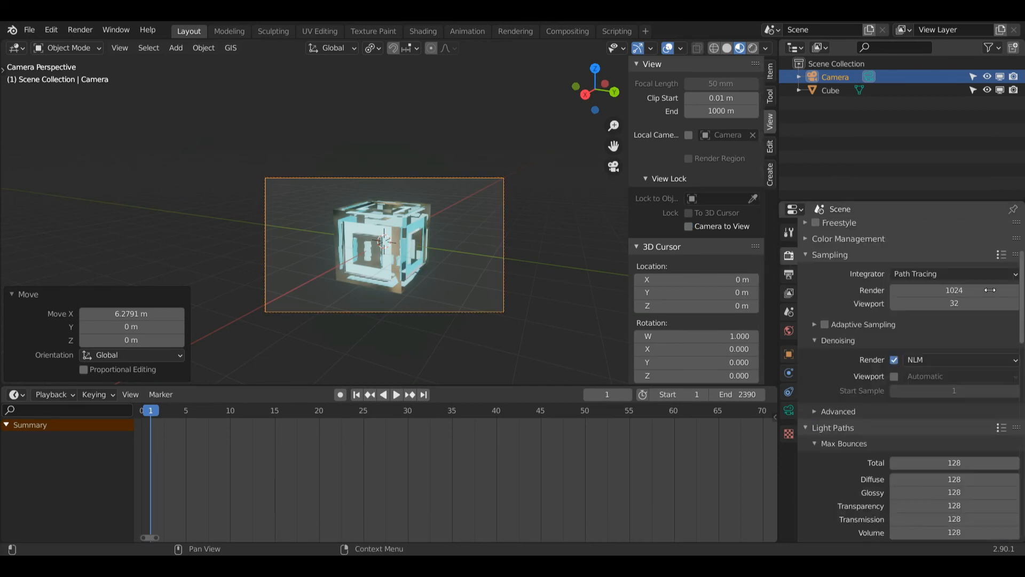
scroll(893, 281, down, 5)
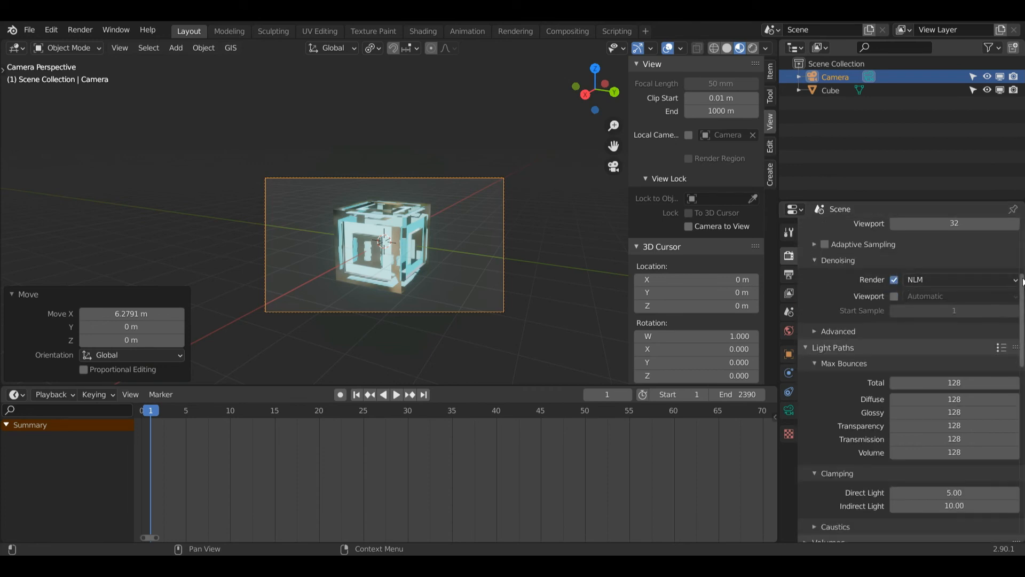
scroll(1024, 272, down, 3)
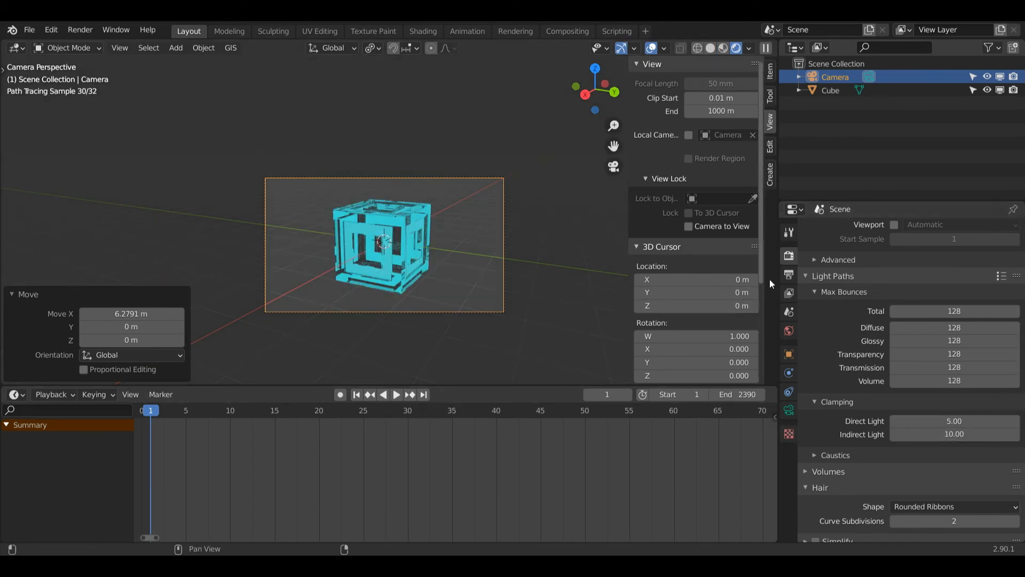
Select the cube and set its Glass material's Transmission to 0
click(830, 90)
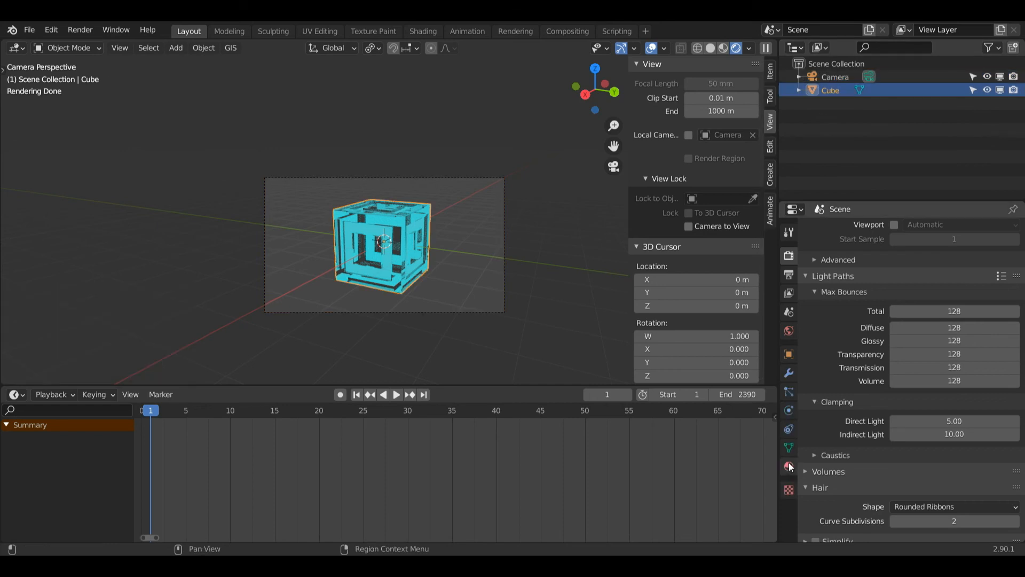
click(790, 466)
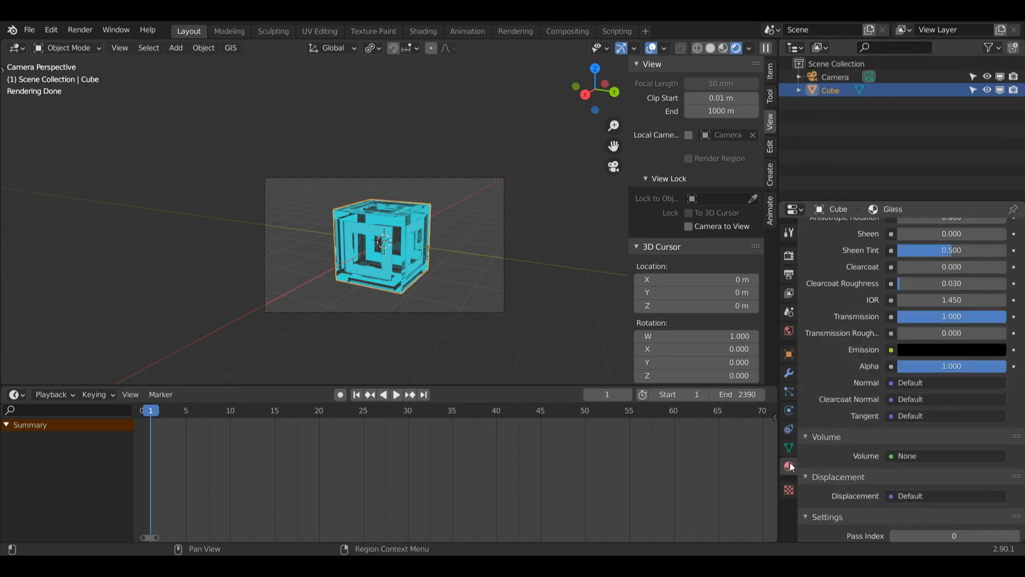
double_click(975, 318)
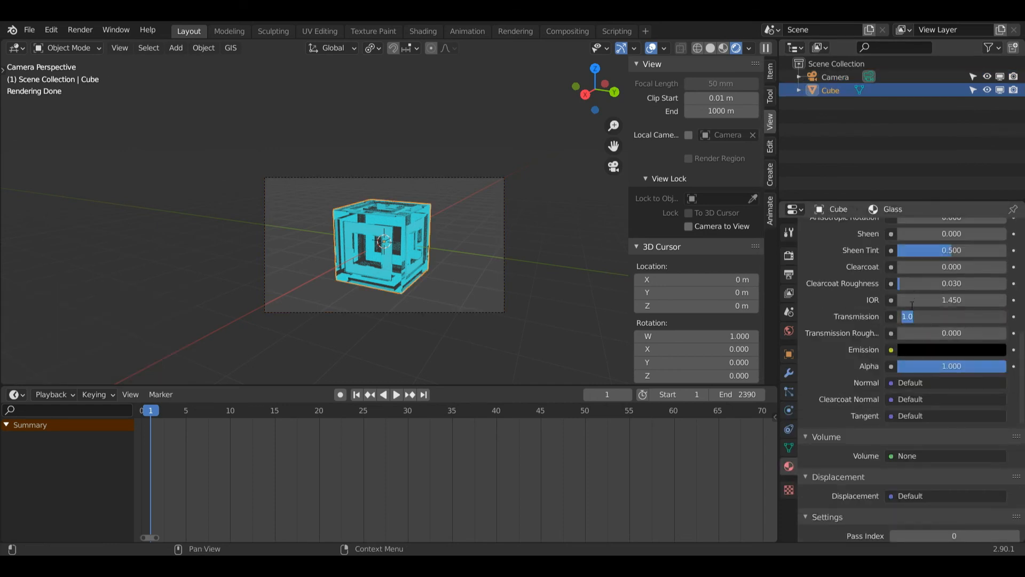
text(0)
key(Return)
Enable Camera to View and shift the camera so the cube sits right of the frame's centre
click(688, 226)
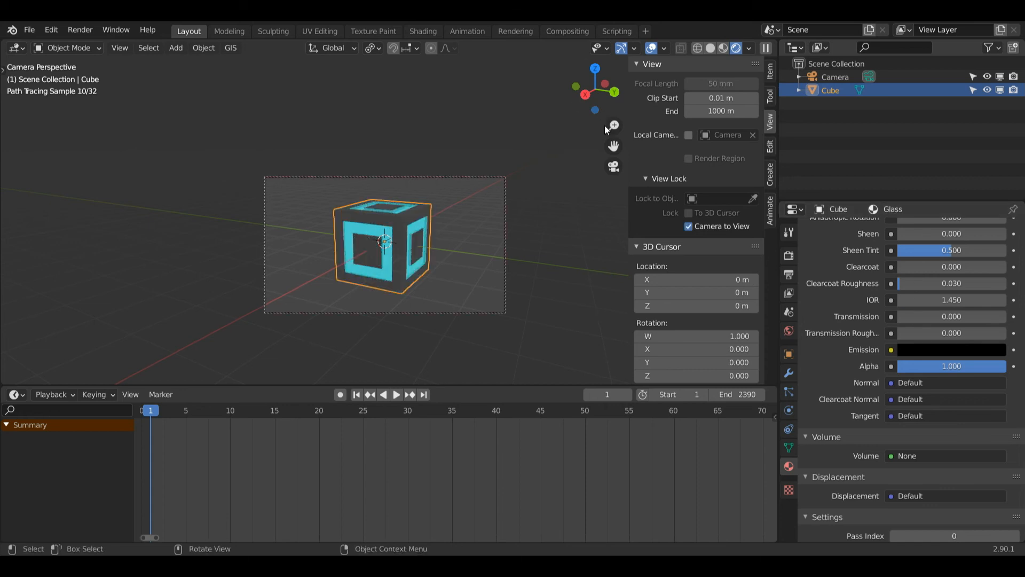
drag(613, 146, 661, 149)
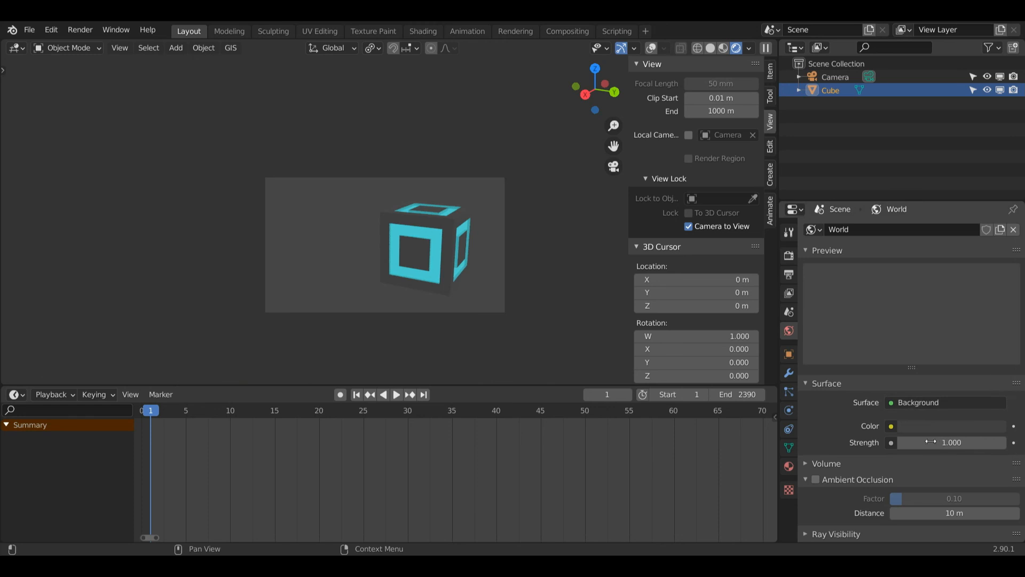
Set the World background Strength to 0
click(947, 443)
text(0)
key(Return)
Add a point light and raise it about 3.58 m along the Z axis, above the cube
key(shift+a)
mouse_move(491, 221)
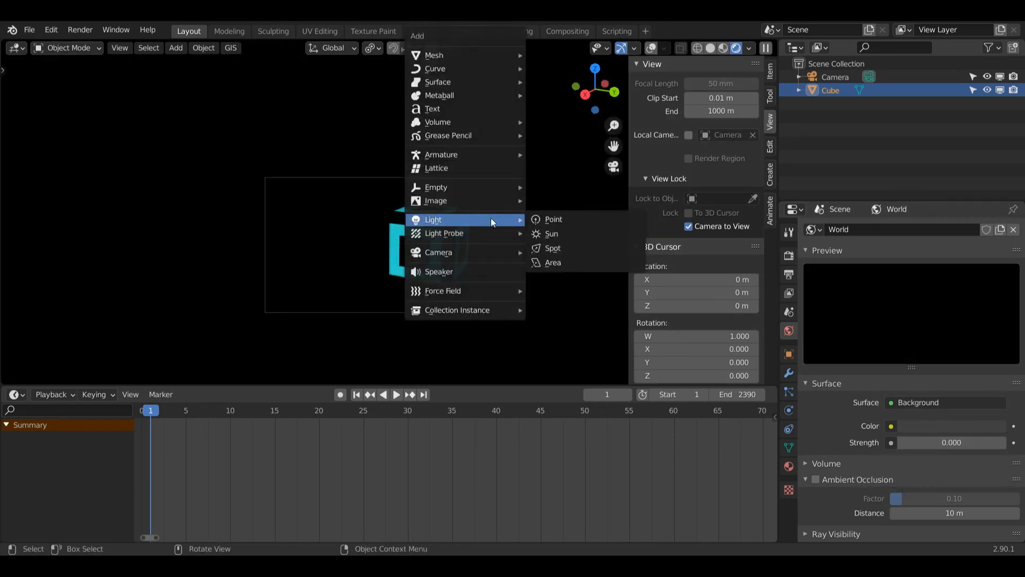
click(559, 220)
key(g)
key(z)
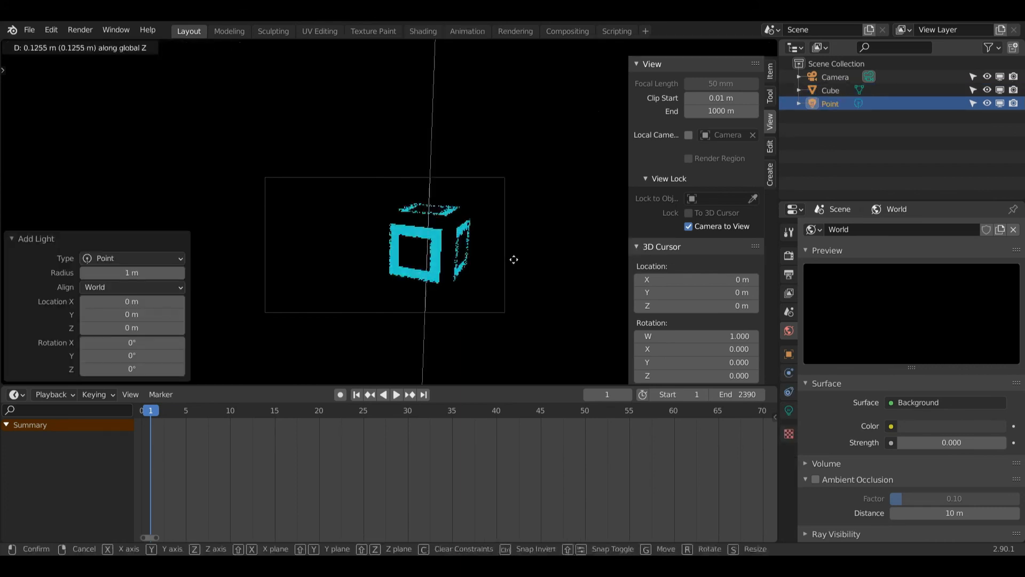
click(515, 141)
Set the point light's Radius to 10 m and its Power to 100 W
click(789, 410)
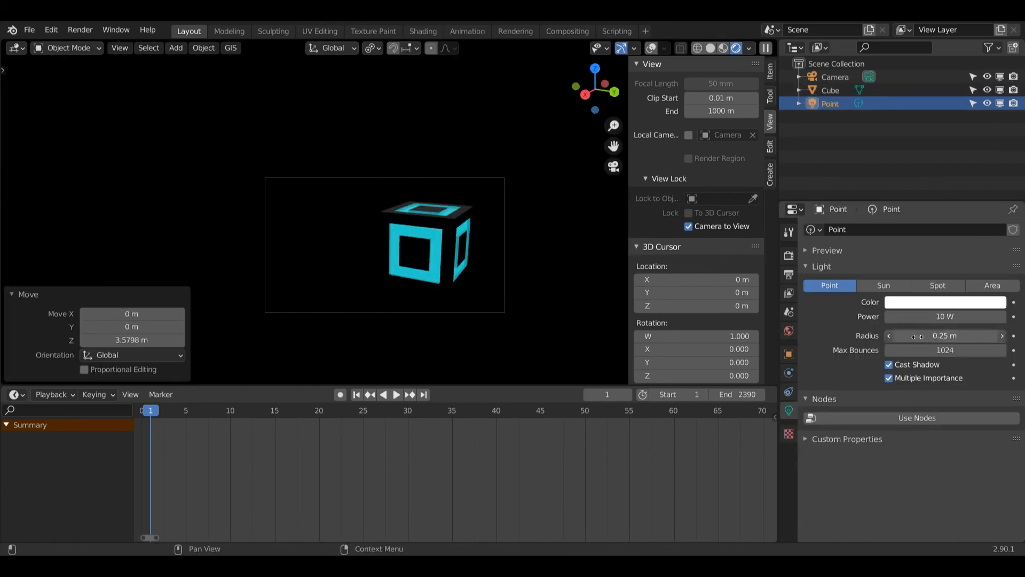
click(917, 335)
text(10)
click(946, 316)
text(100)
key(Return)
Add a plane mesh and move it -1 m along the Z axis to lie beneath the cube
key(shift+a)
mouse_move(484, 245)
mouse_move(469, 81)
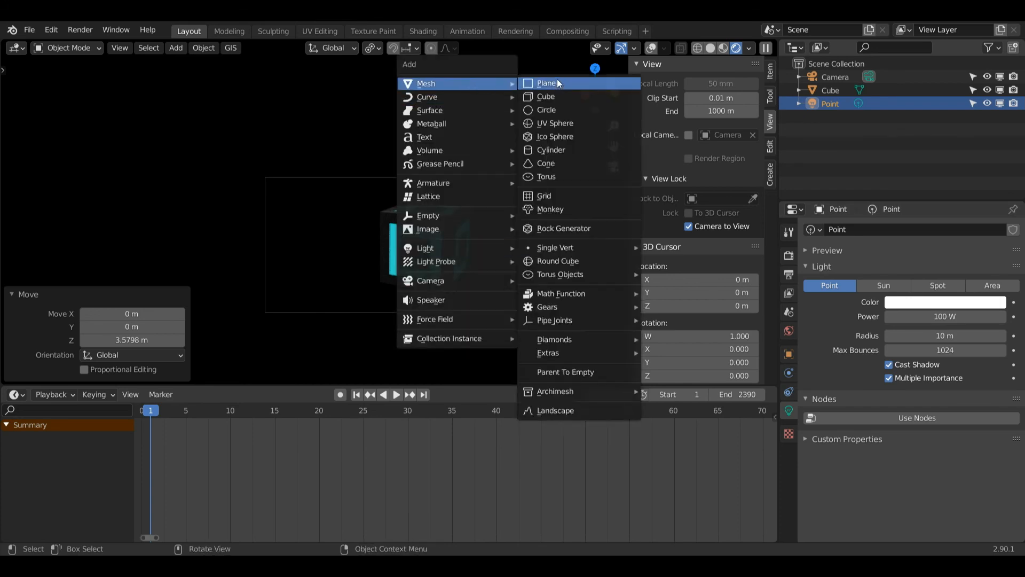
click(557, 80)
key(g)
text(z)
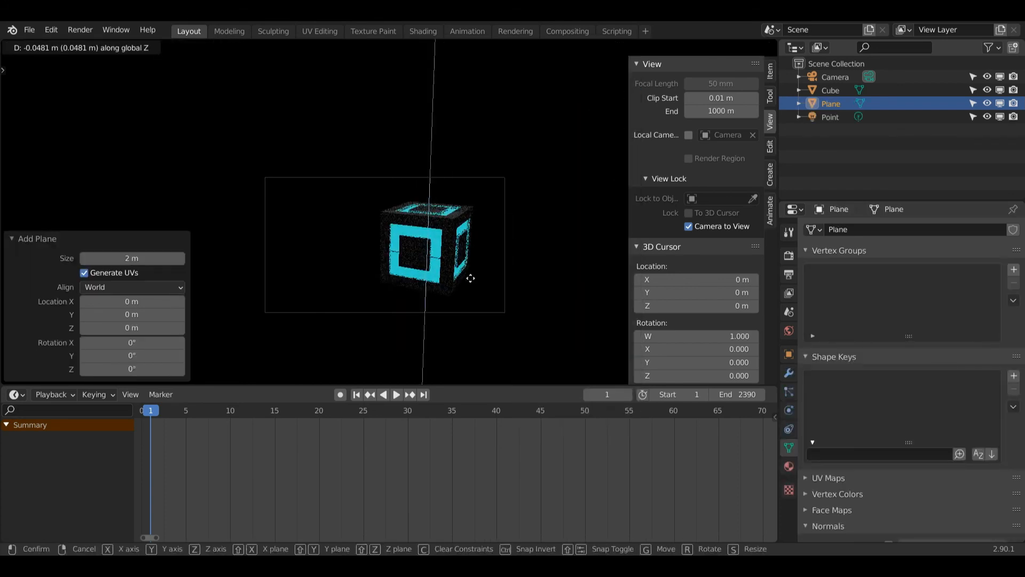
text(-1)
key(Return)
Enlarge the plane into a floor, shift it about -3.4 m along Y, and scale it up again by about 2.38
key(s)
click(566, 264)
key(g)
key(y)
click(473, 254)
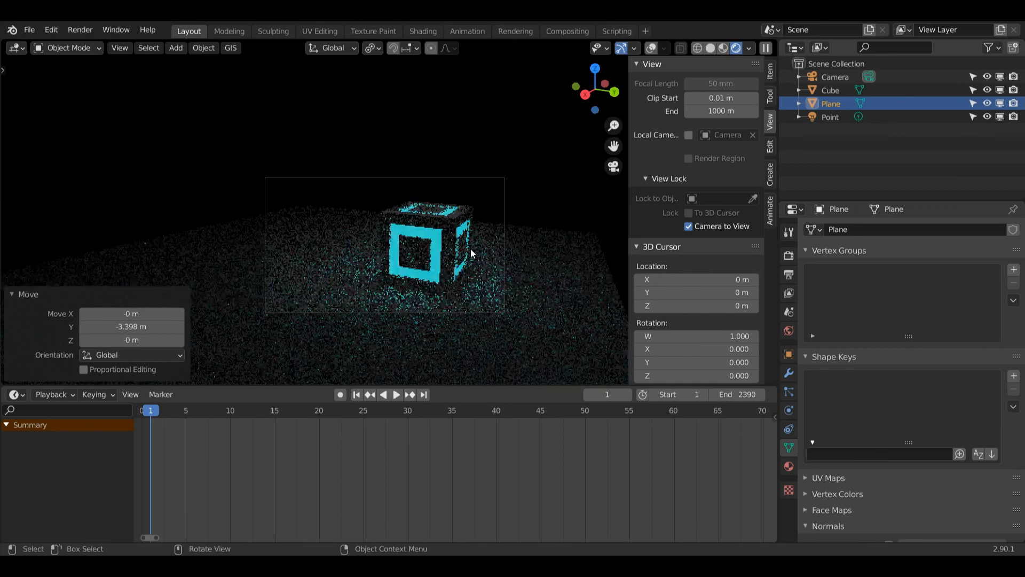
key(s)
click(748, 229)
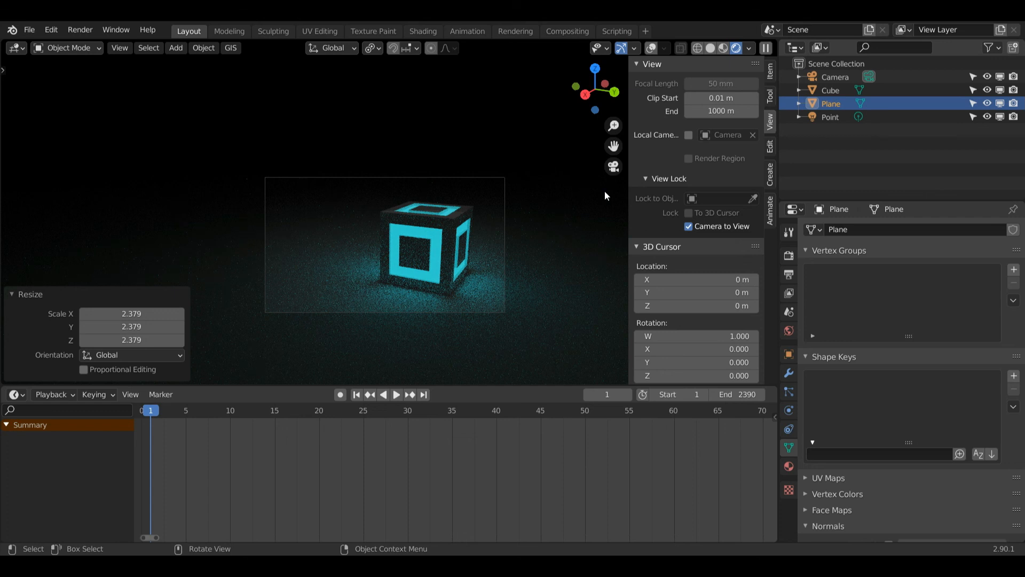
Render a still image of the scene from the camera
click(77, 31)
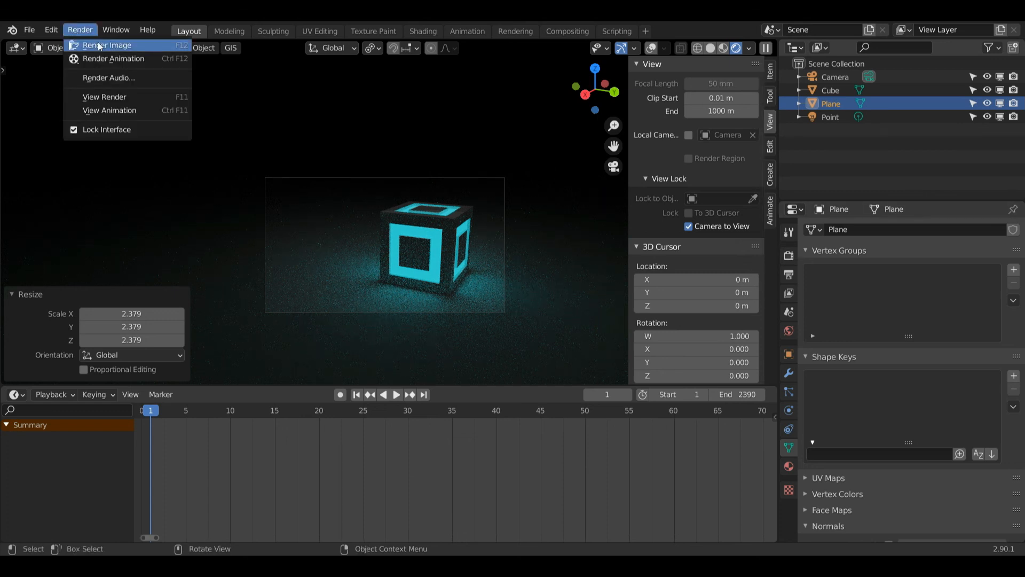
click(100, 46)
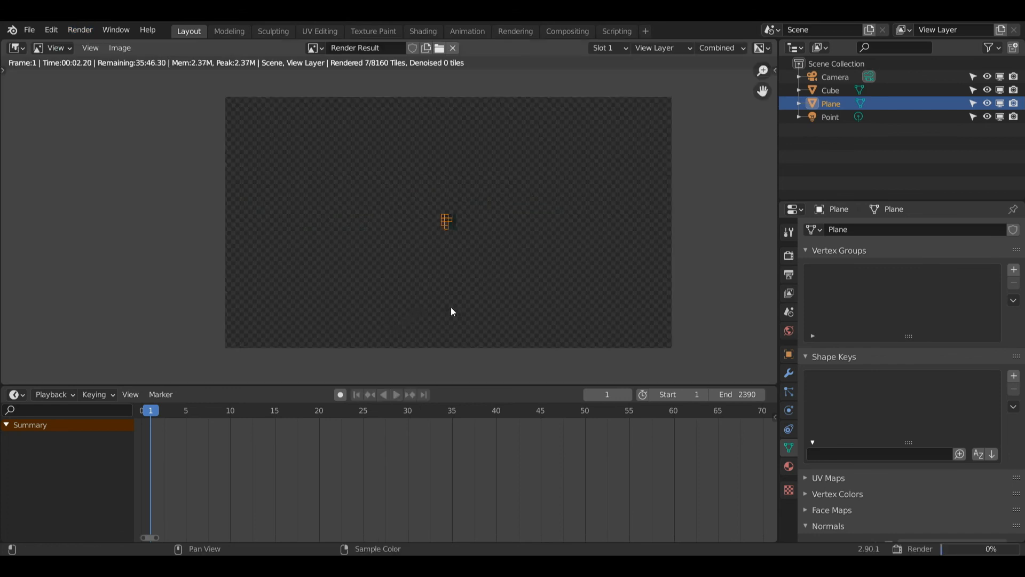